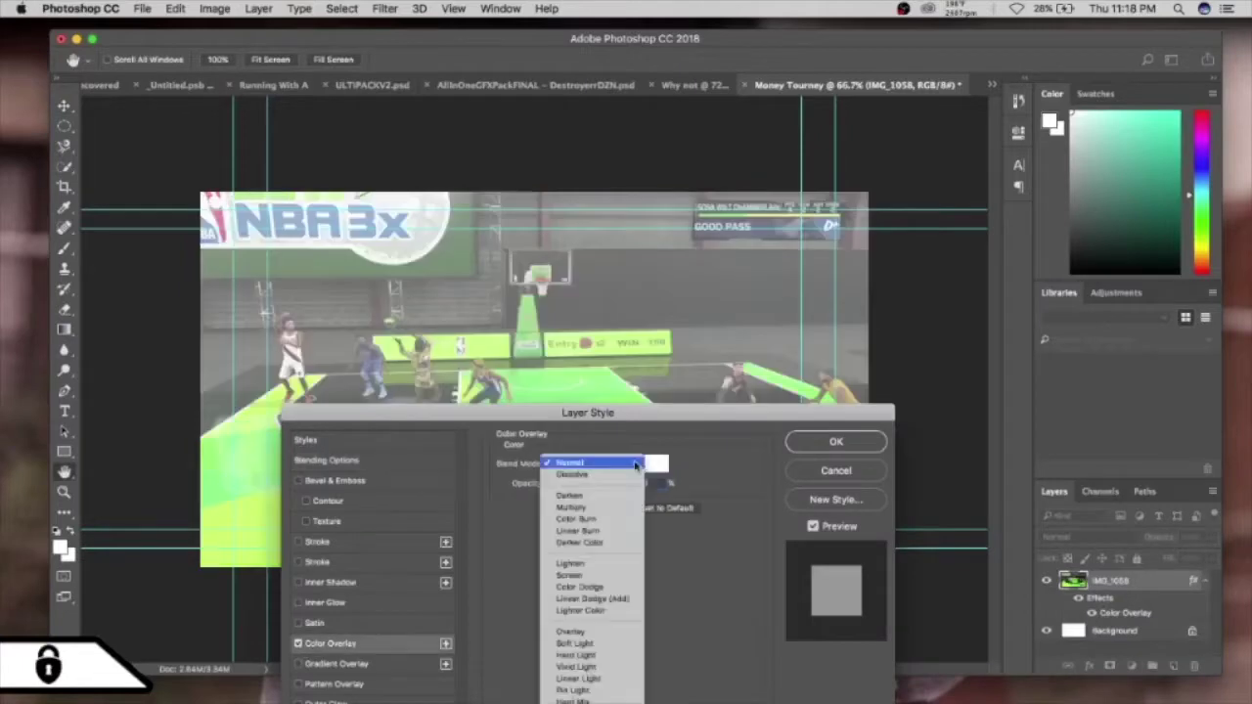
Step: Give the basketball court image a bright green colour overlay that tints the picture, and apply the layer style
{"action": "left_click", "coordinate": [656, 464]}
{"action": "left_click", "coordinate": [545, 531]}
{"action": "left_click", "coordinate": [836, 441]}
{"action": "key", "text": "v"}
Step: Apply the most recently used filter to the IMG_1058 layer so the court image gets a zoom-style blur around its centre
{"action": "left_click", "coordinate": [258, 9]}
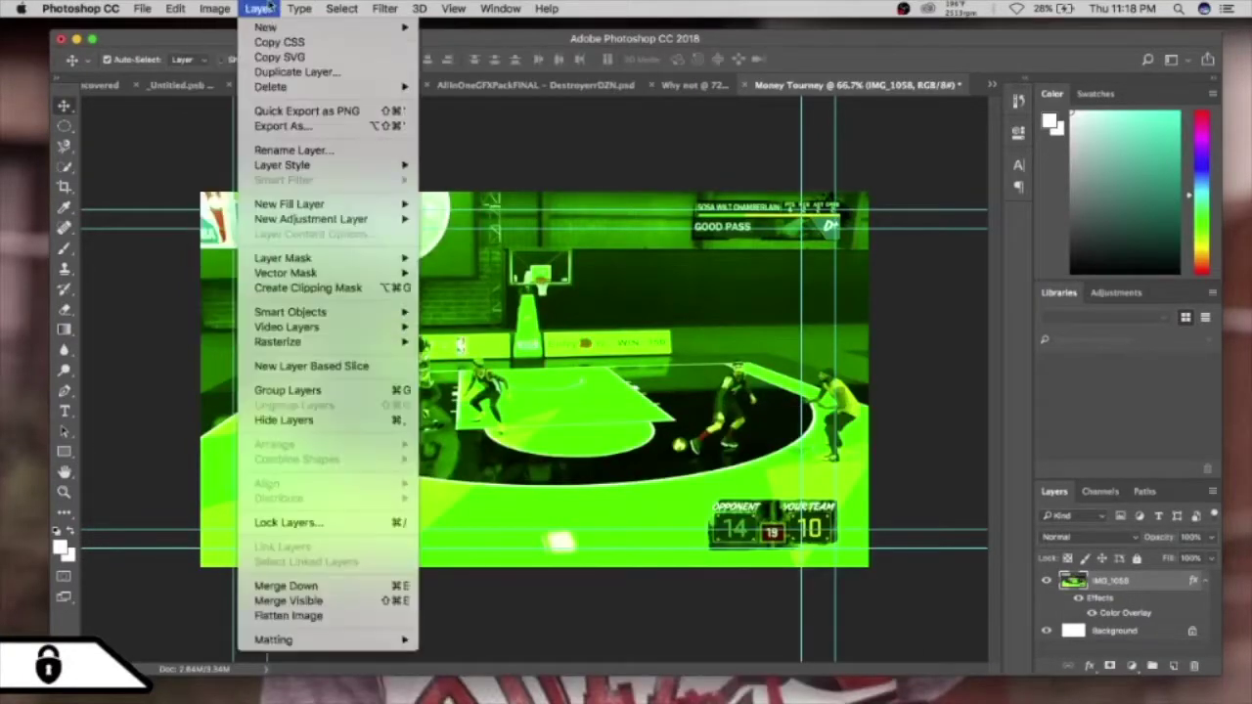
{"action": "mouse_move", "coordinate": [374, 8]}
{"action": "left_click", "coordinate": [408, 27]}
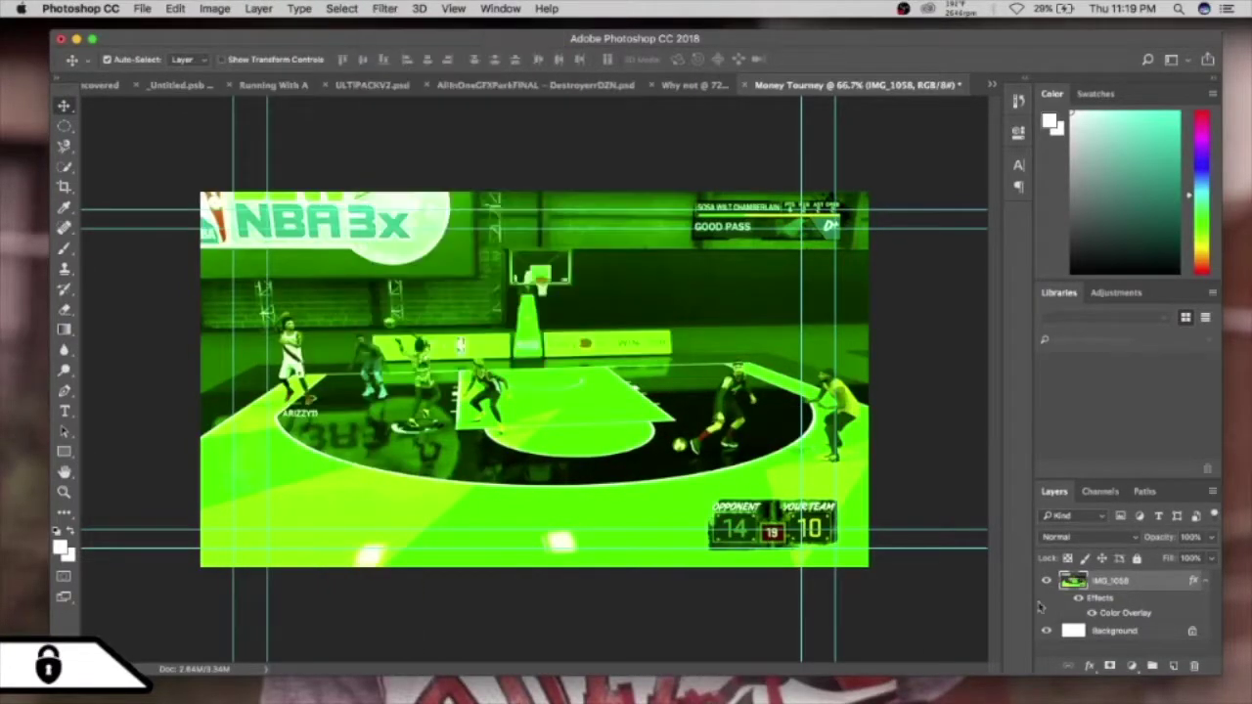
{"action": "left_click", "coordinate": [906, 425]}
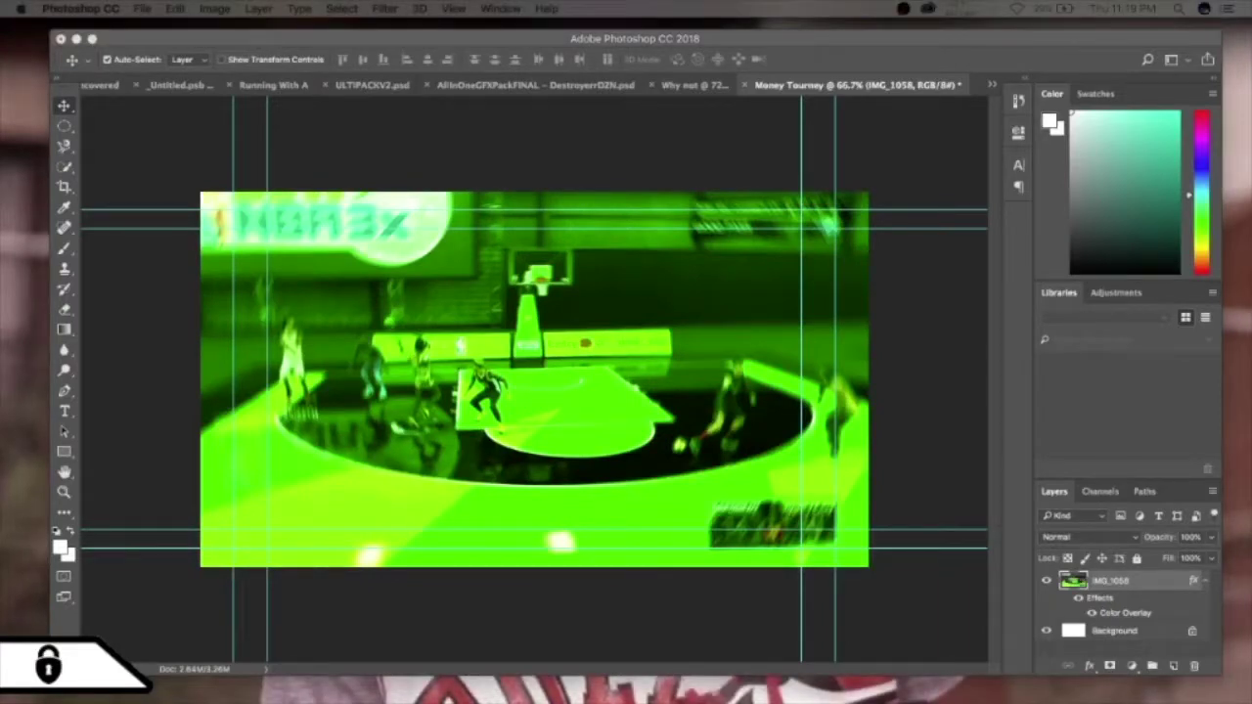
Step: Add the centred two-line white title "CASH PRIZE TOURNAMENT" over the court and move it down to the middle of the canvas
{"action": "key", "text": "t"}
{"action": "left_click_drag", "start_coordinate": [291, 280], "coordinate": [787, 473]}
{"action": "type", "text": "CASH PRIZE"}
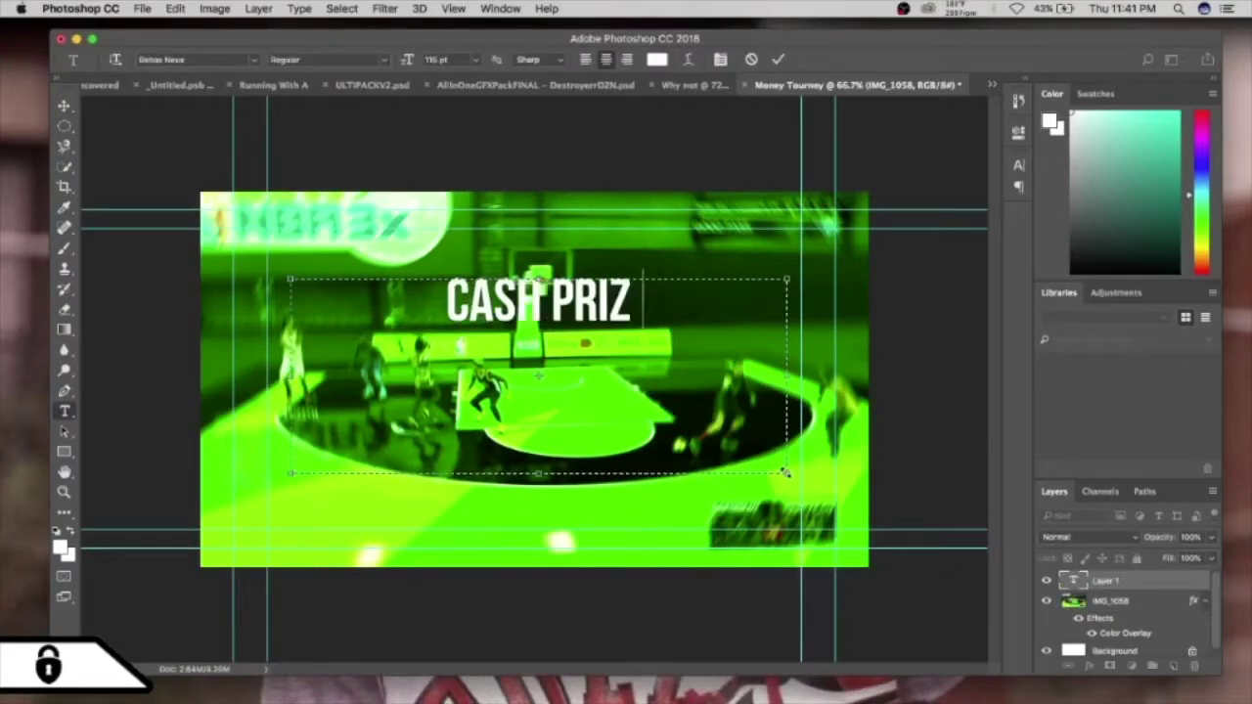
{"action": "key", "text": "Return"}
{"action": "type", "text": "TOURNAMENT"}
{"action": "left_click", "coordinate": [778, 59]}
{"action": "key", "text": "v"}
{"action": "left_click_drag", "start_coordinate": [536, 361], "coordinate": [535, 415]}
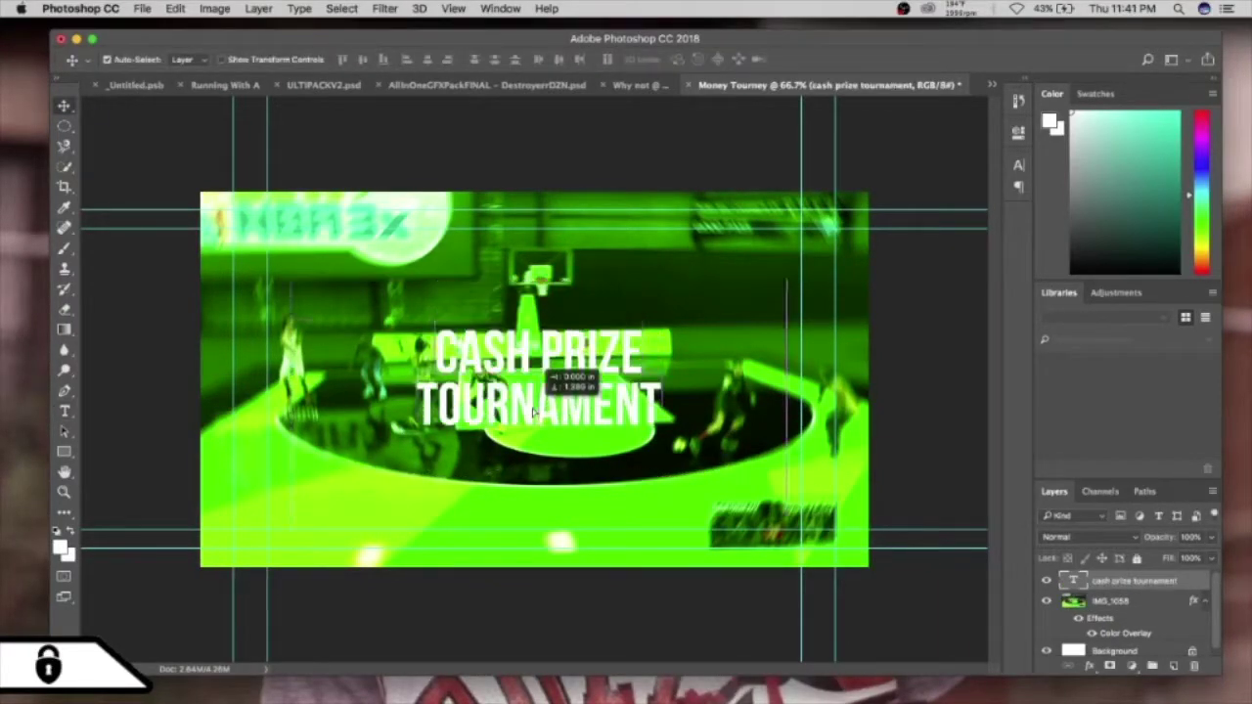
Step: Set the title's tracking to 160, vertical scale to 114% and horizontal scale to 121%, and centre the text on the canvas
{"action": "key", "text": "t"}
{"action": "key", "text": "super+a"}
{"action": "key", "text": "super+t"}
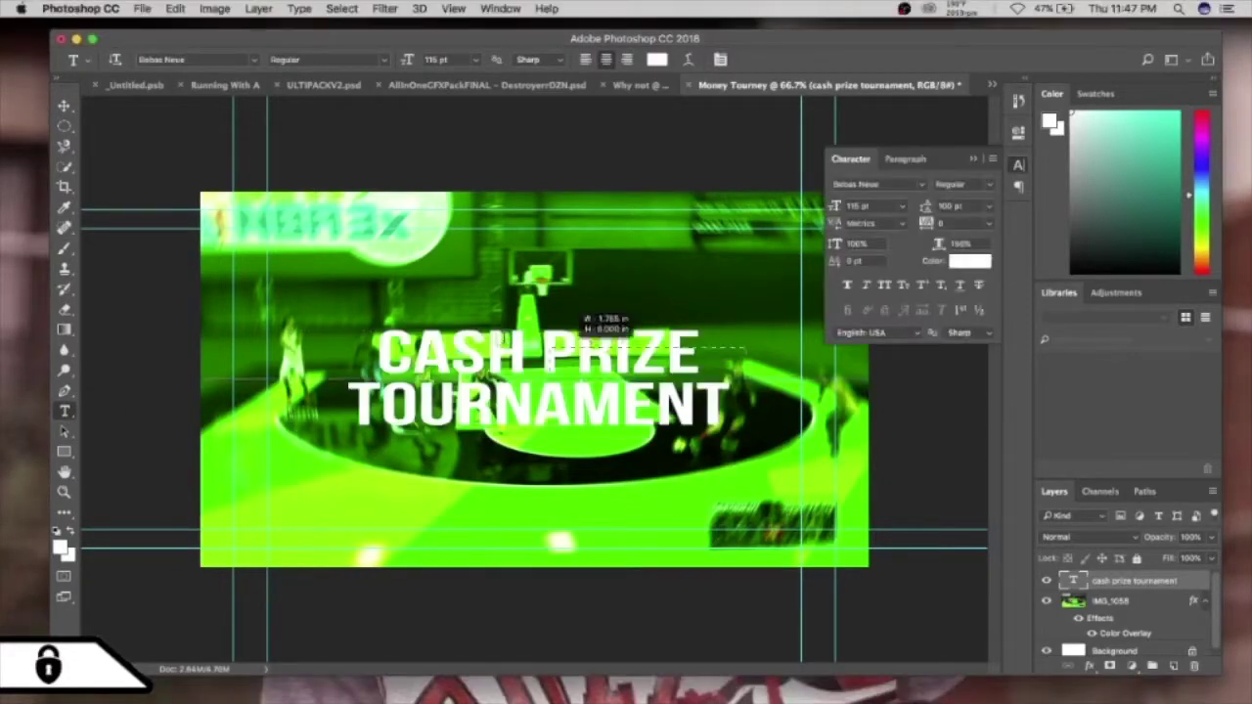
{"action": "left_click_drag", "start_coordinate": [939, 245], "coordinate": [978, 219]}
{"action": "left_click", "coordinate": [901, 223]}
{"action": "left_click", "coordinate": [778, 59]}
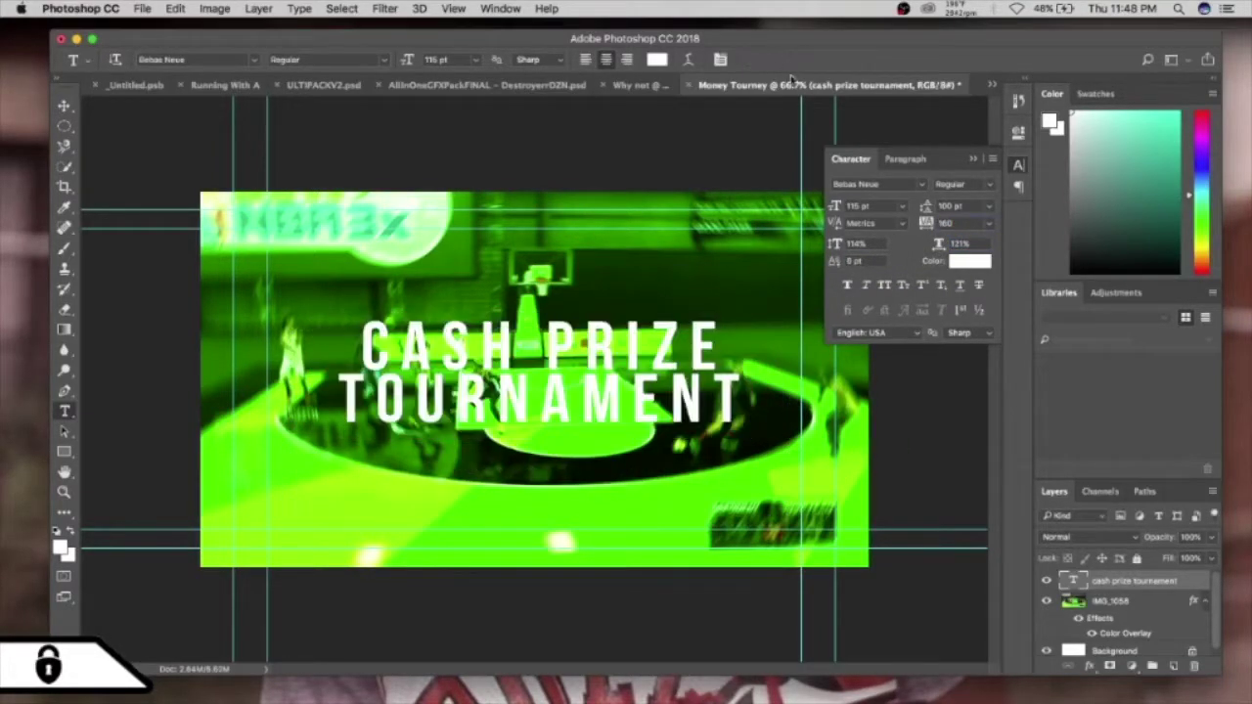
{"action": "left_click", "coordinate": [1019, 165]}
{"action": "key", "text": "v"}
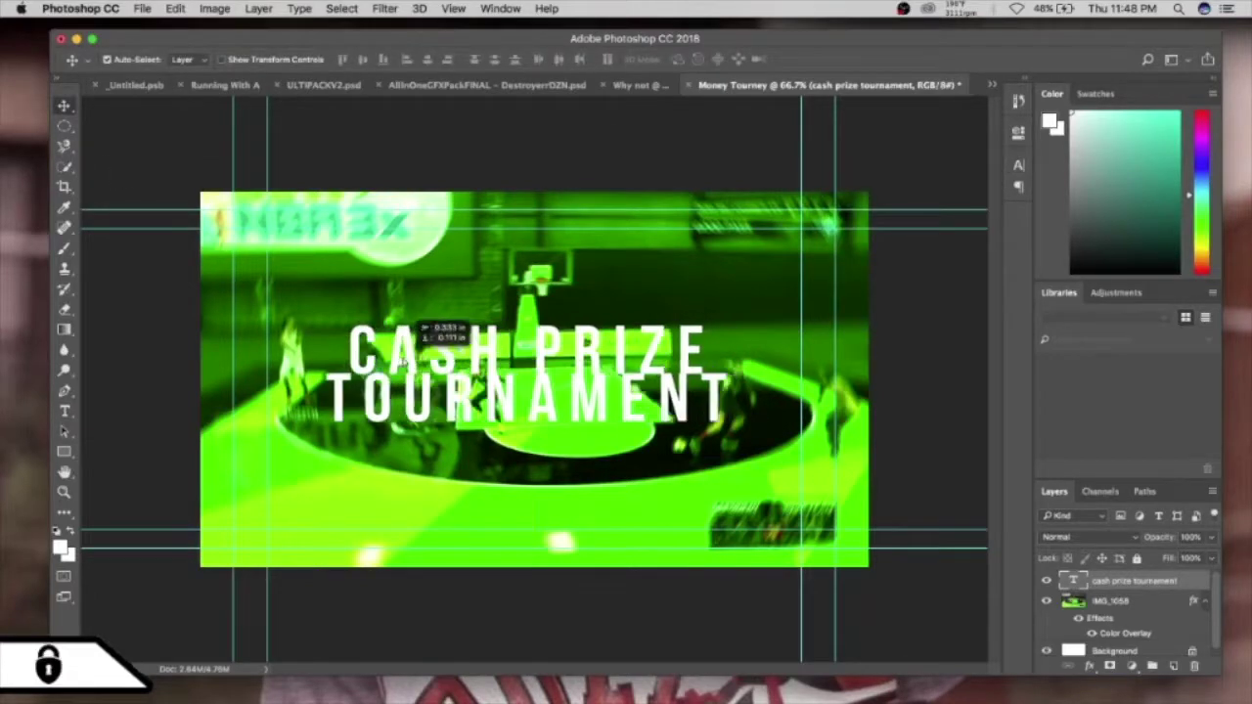
{"action": "left_click_drag", "start_coordinate": [538, 362], "coordinate": [534, 372]}
Step: Add a white colour overlay to the title text through its blending options
{"action": "right_click", "coordinate": [1130, 581]}
{"action": "left_click", "coordinate": [984, 243]}
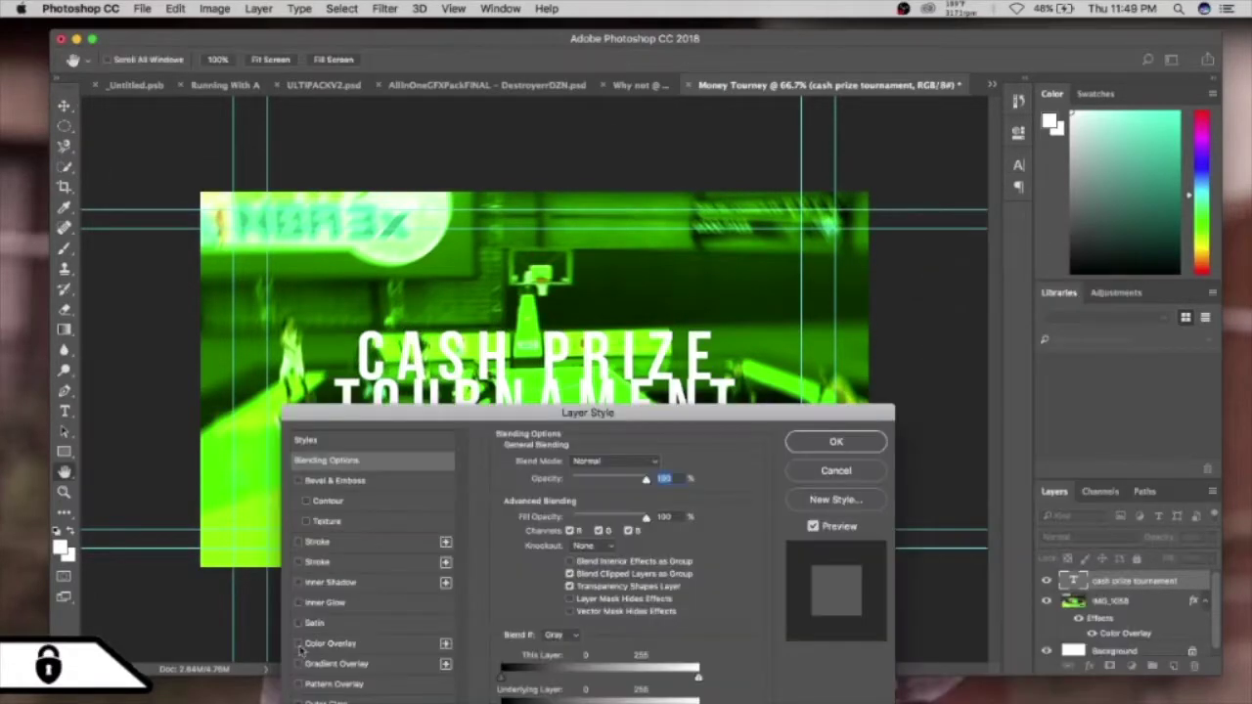
{"action": "left_click", "coordinate": [302, 647]}
{"action": "left_click", "coordinate": [353, 647]}
{"action": "left_click", "coordinate": [595, 463]}
{"action": "left_click", "coordinate": [656, 464]}
{"action": "left_click", "coordinate": [647, 555]}
Step: Add a black outside stroke to the title text and apply the layer style
{"action": "left_click", "coordinate": [333, 541]}
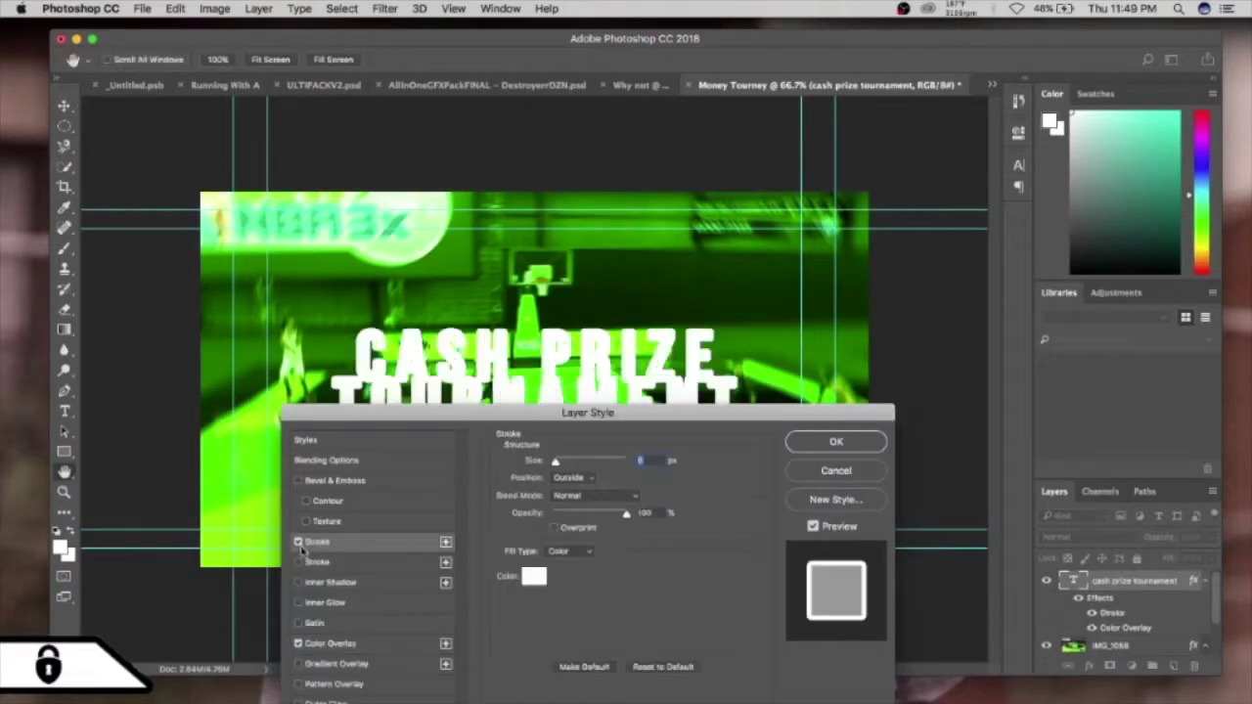
{"action": "left_click", "coordinate": [575, 570]}
{"action": "left_click", "coordinate": [259, 566]}
{"action": "left_click", "coordinate": [613, 554]}
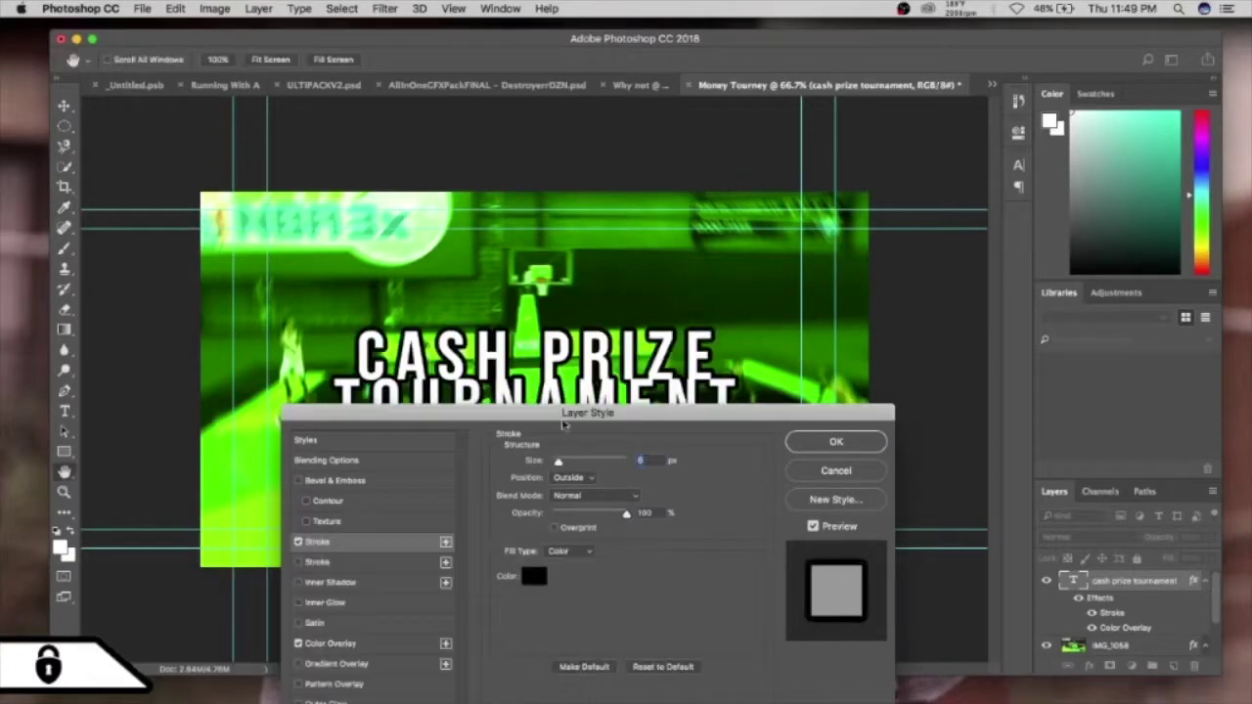
{"action": "mouse_move", "coordinate": [570, 416]}
{"action": "left_mouse_down"}
{"action": "mouse_move", "coordinate": [626, 526]}
{"action": "mouse_move", "coordinate": [584, 444]}
{"action": "left_mouse_up"}
{"action": "left_click", "coordinate": [865, 457]}
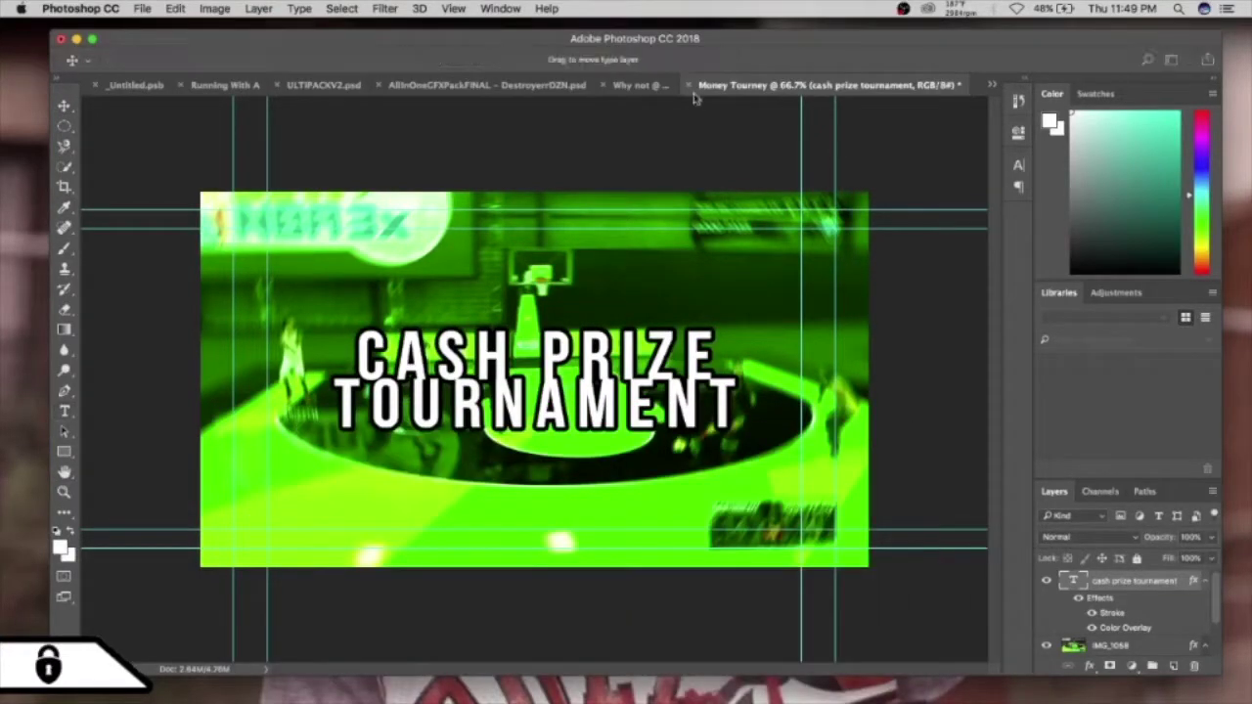
Step: Set the title's leading to 111 pt to separate its two lines
{"action": "key", "text": "t"}
{"action": "left_click", "coordinate": [1018, 165]}
{"action": "left_click_drag", "start_coordinate": [925, 209], "coordinate": [925, 210]}
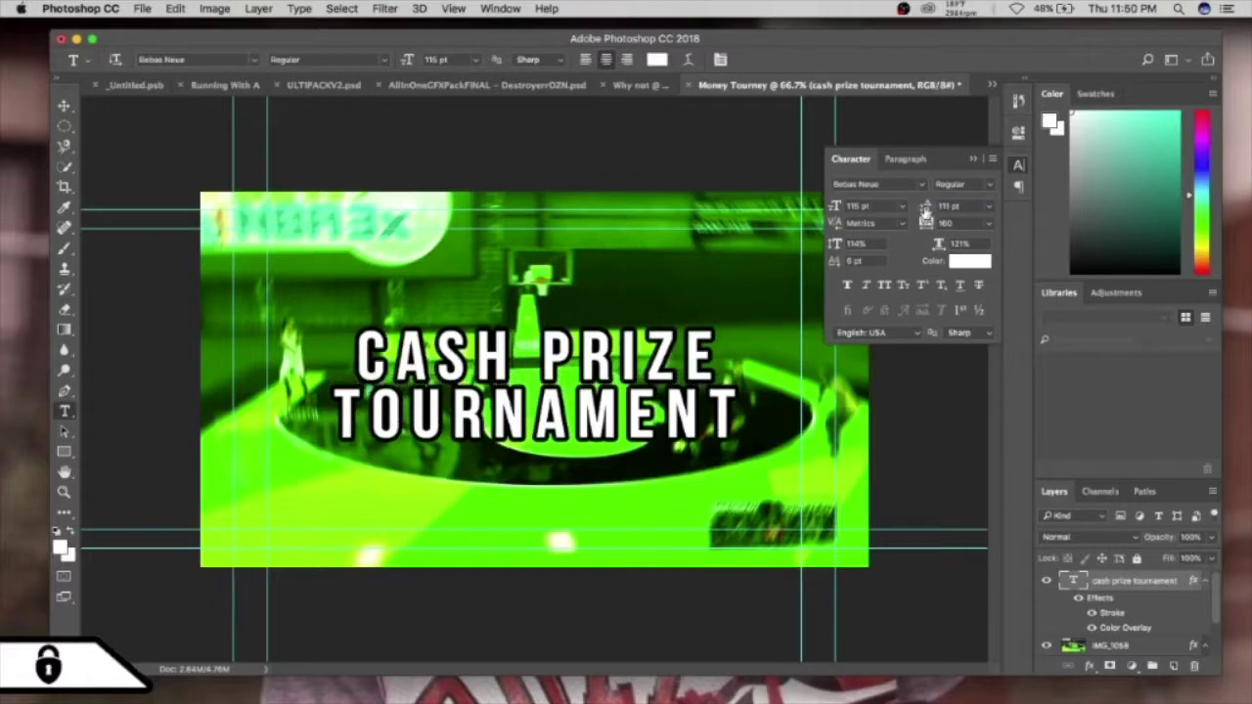
{"action": "left_click", "coordinate": [973, 158]}
Step: Add an outer glow to the title text and set its colour to yellow
{"action": "right_click", "coordinate": [1213, 580]}
{"action": "left_click", "coordinate": [1034, 245]}
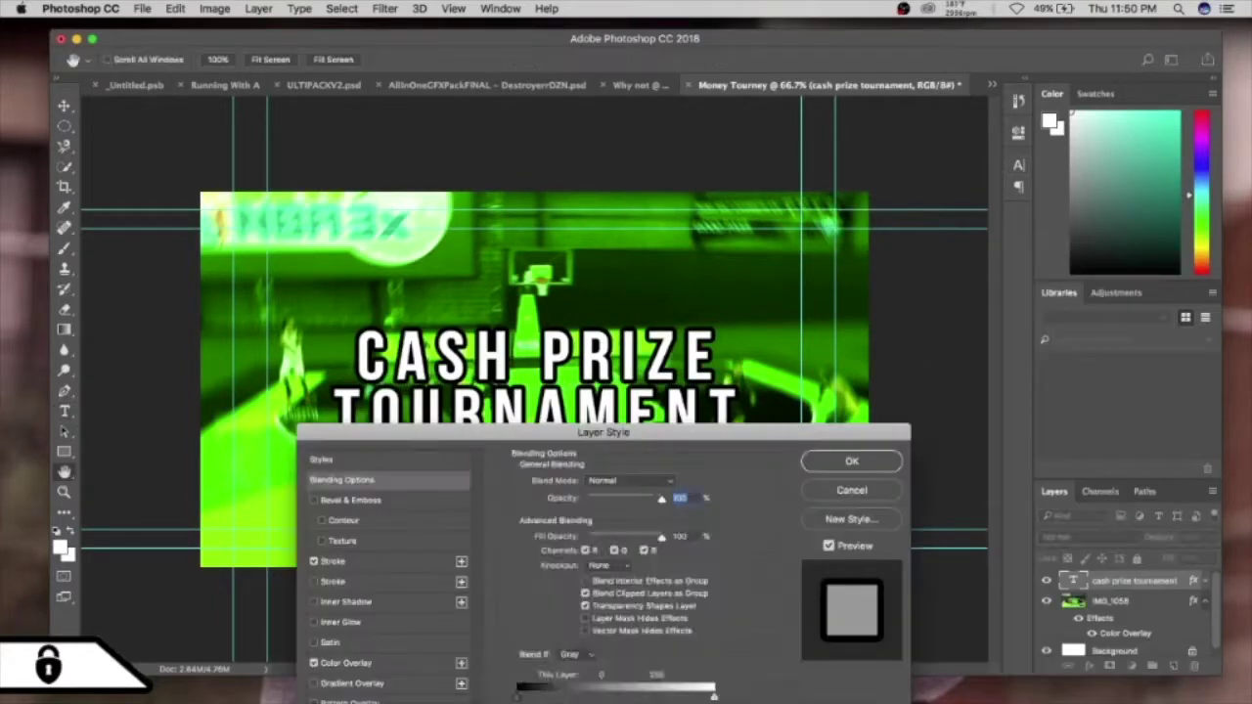
{"action": "left_click", "coordinate": [333, 700]}
{"action": "left_click", "coordinate": [523, 534]}
{"action": "left_click", "coordinate": [473, 700]}
{"action": "left_click_drag", "start_coordinate": [474, 700], "coordinate": [473, 703]}
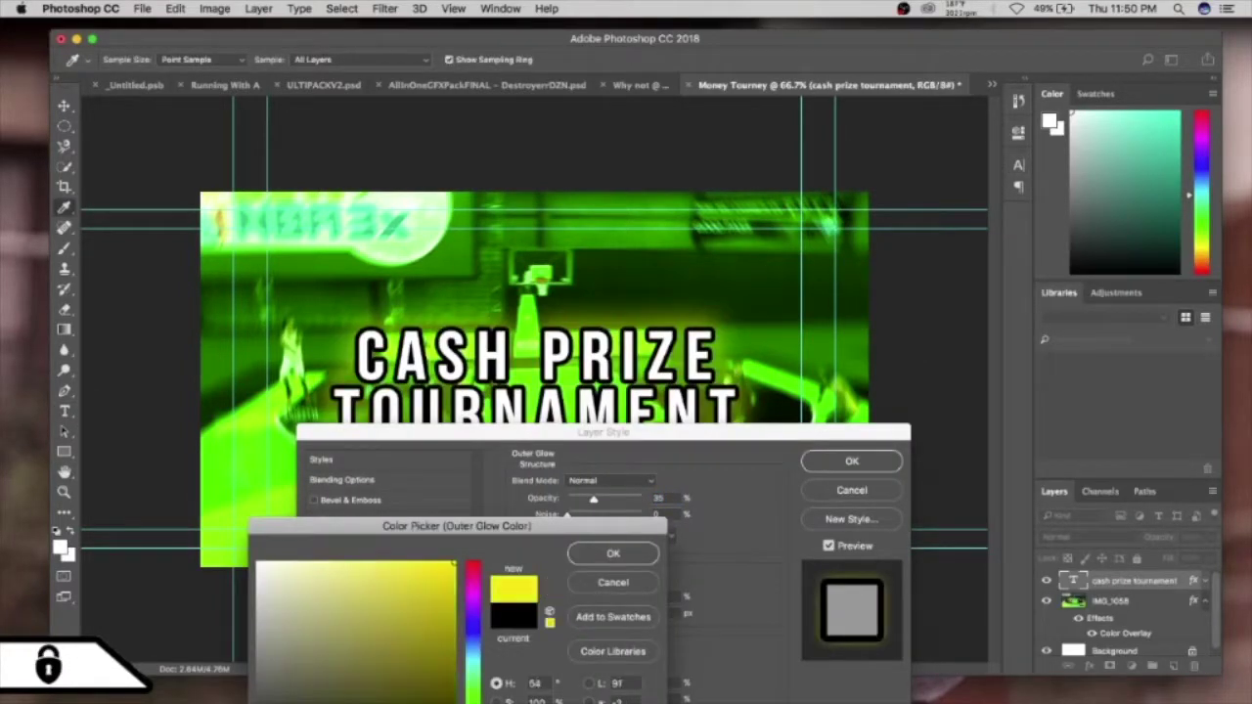
{"action": "left_click", "coordinate": [614, 554]}
Step: Strengthen the title's yellow outer glow and apply the layer style
{"action": "left_click_drag", "start_coordinate": [608, 618], "coordinate": [613, 616]}
{"action": "left_click_drag", "start_coordinate": [609, 481], "coordinate": [587, 521]}
{"action": "left_click_drag", "start_coordinate": [592, 449], "coordinate": [637, 411]}
{"action": "left_click", "coordinate": [848, 439]}
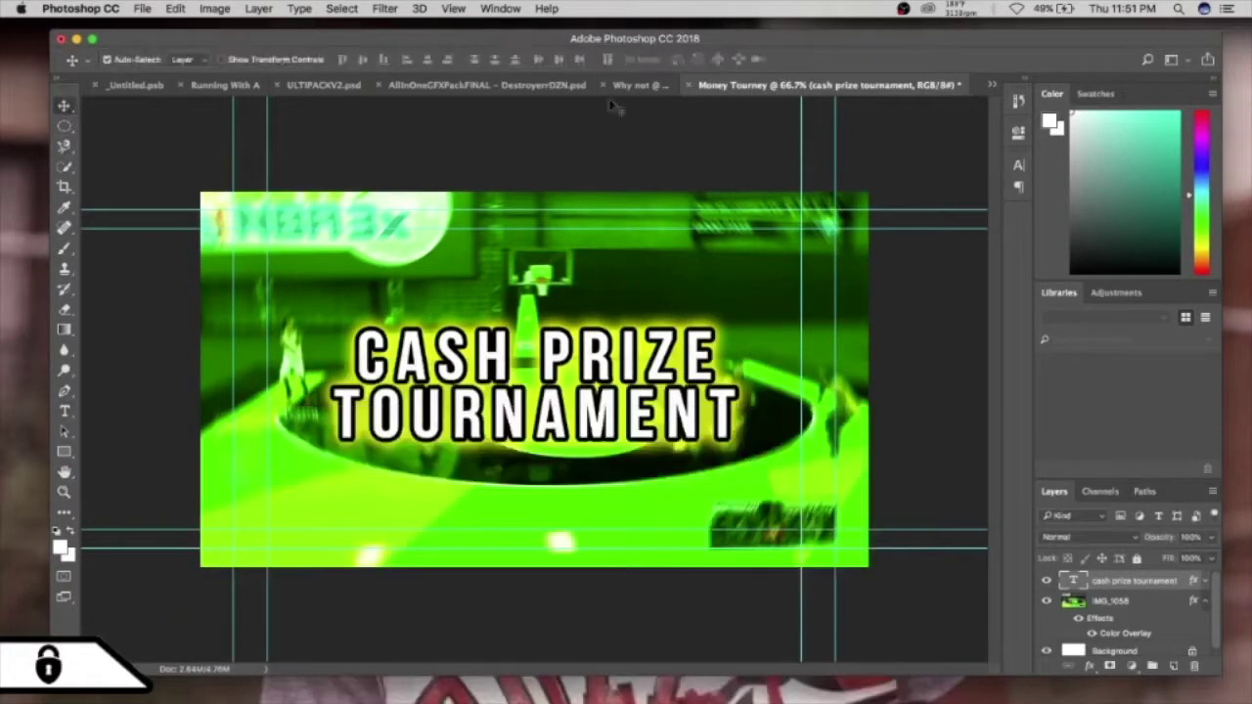
Step: Switch to the _Untitled.psb document and duplicate a green Nuke Blast layer into the Money Tourney document
{"action": "left_click", "coordinate": [992, 85]}
{"action": "left_click", "coordinate": [1047, 145]}
{"action": "left_click", "coordinate": [323, 85]}
{"action": "left_click", "coordinate": [1125, 580]}
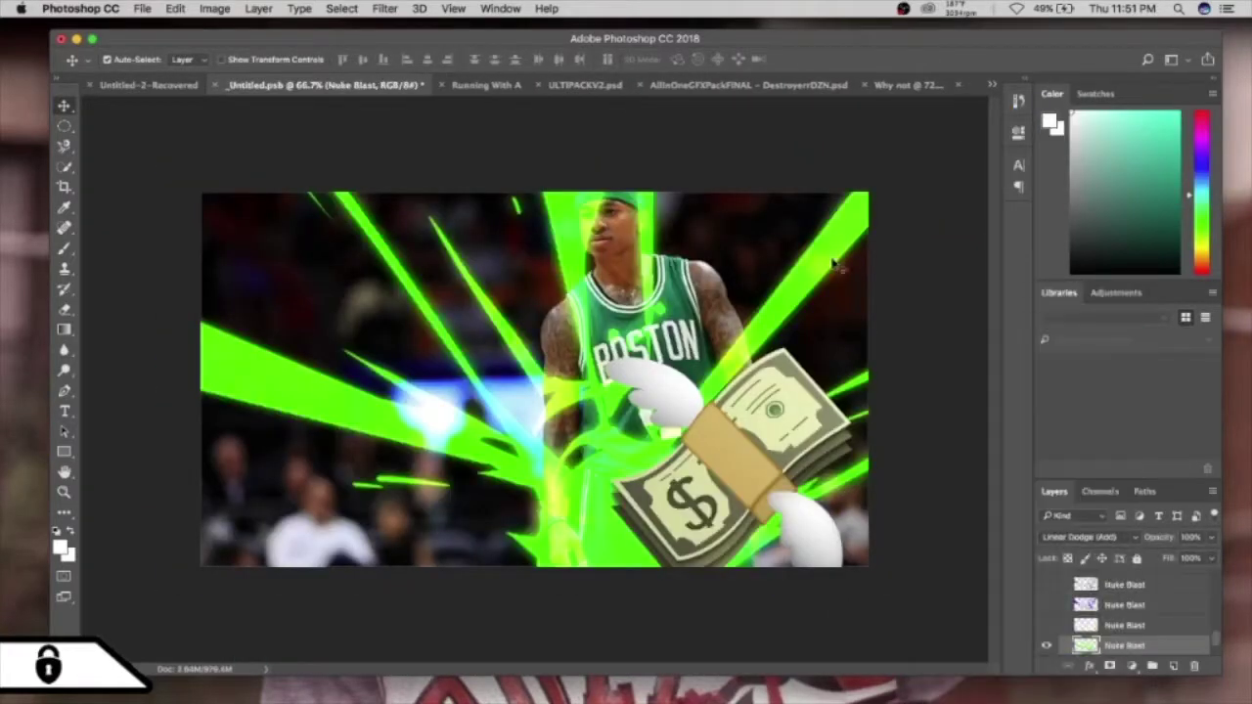
{"action": "right_click", "coordinate": [1126, 580]}
{"action": "left_click", "coordinate": [1004, 361]}
{"action": "left_click", "coordinate": [461, 506]}
{"action": "left_click", "coordinate": [460, 554]}
{"action": "left_click", "coordinate": [637, 482]}
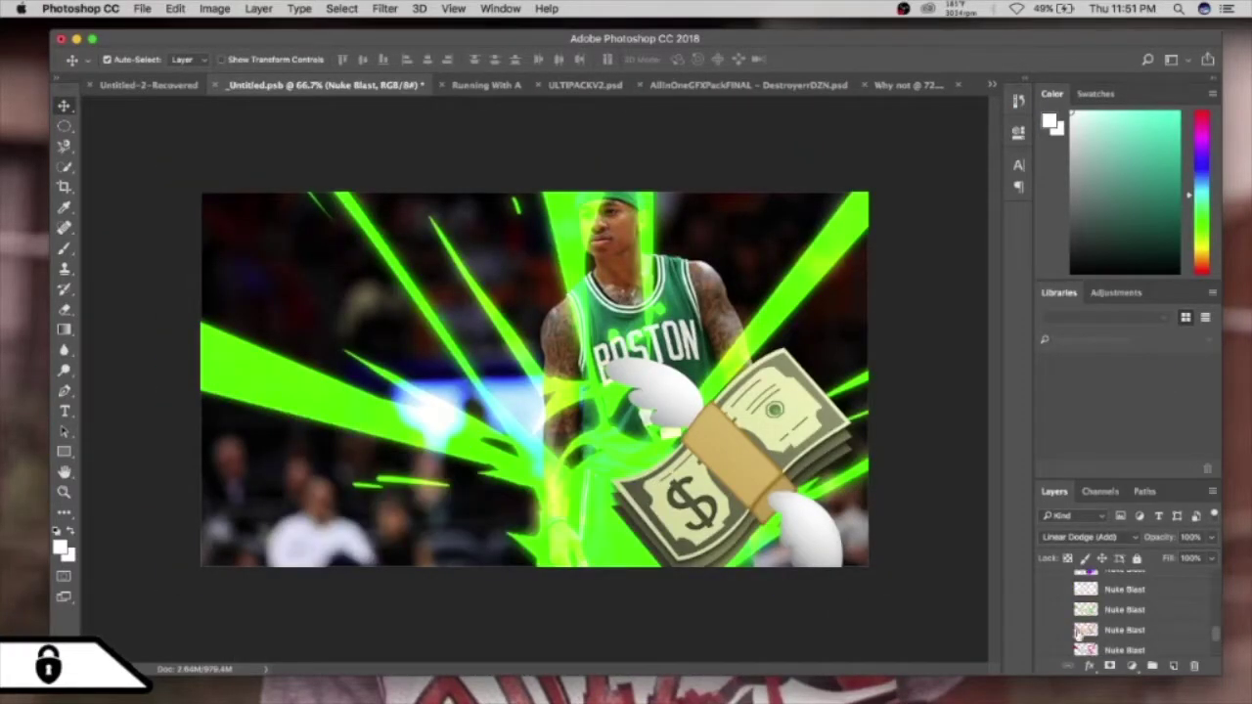
Step: Duplicate a second green Nuke Blast layer from _Untitled.psb into the Money Tourney document
{"action": "right_click", "coordinate": [1125, 580]}
{"action": "left_click", "coordinate": [1004, 361]}
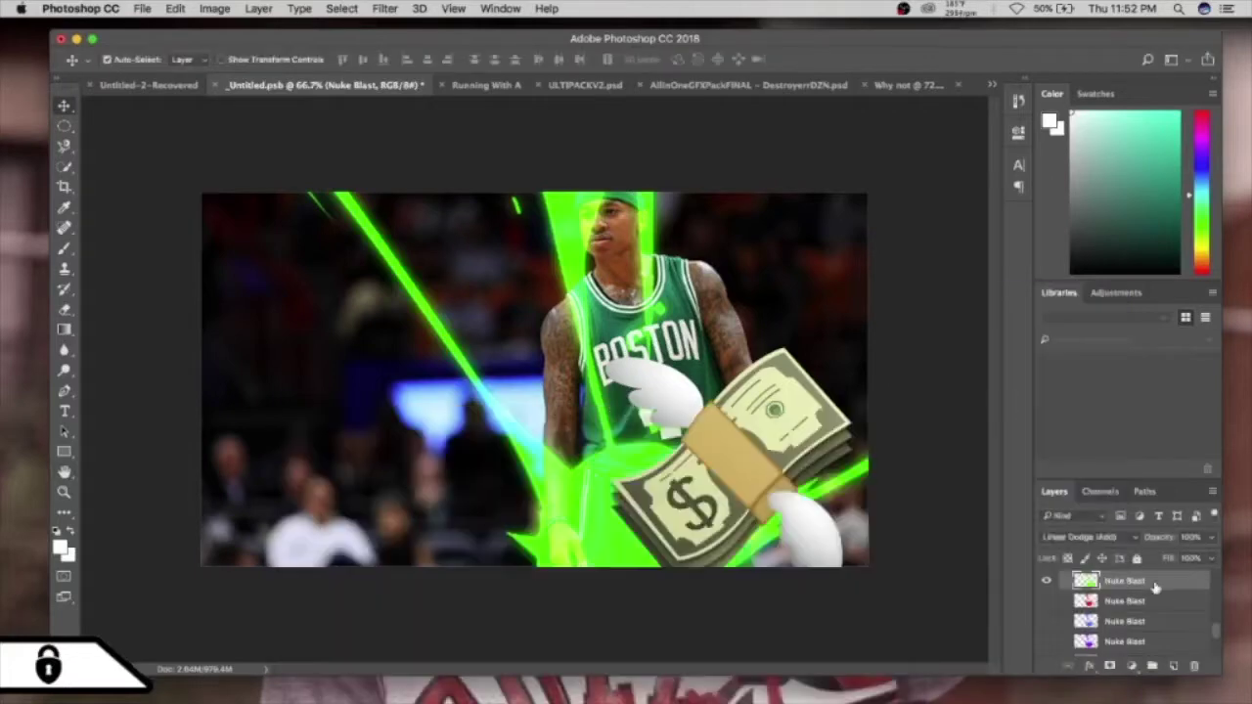
{"action": "left_click", "coordinate": [489, 544]}
{"action": "left_click", "coordinate": [470, 587]}
{"action": "left_click", "coordinate": [637, 487]}
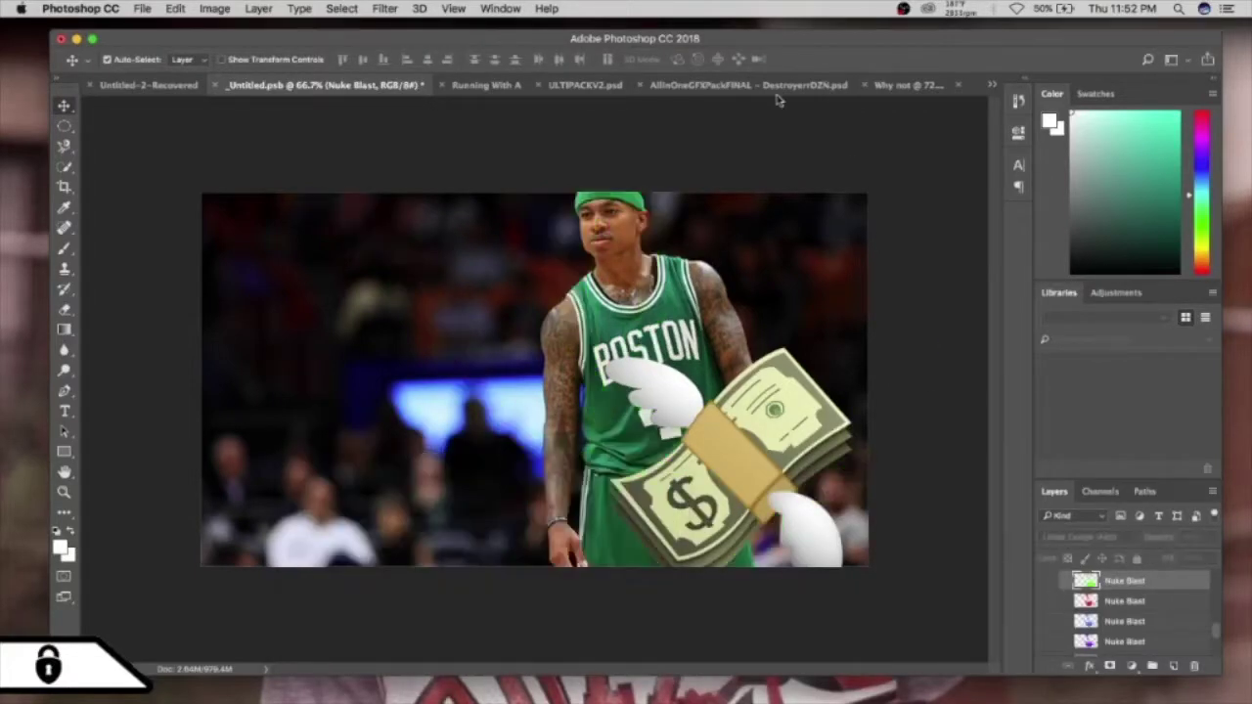
Step: Return to Money Tourney, put the second Nuke Blast layer beneath the title text and reposition the blast behind the title
{"action": "left_click", "coordinate": [992, 84]}
{"action": "left_click", "coordinate": [1013, 191]}
{"action": "left_click_drag", "start_coordinate": [1123, 584], "coordinate": [1123, 608]}
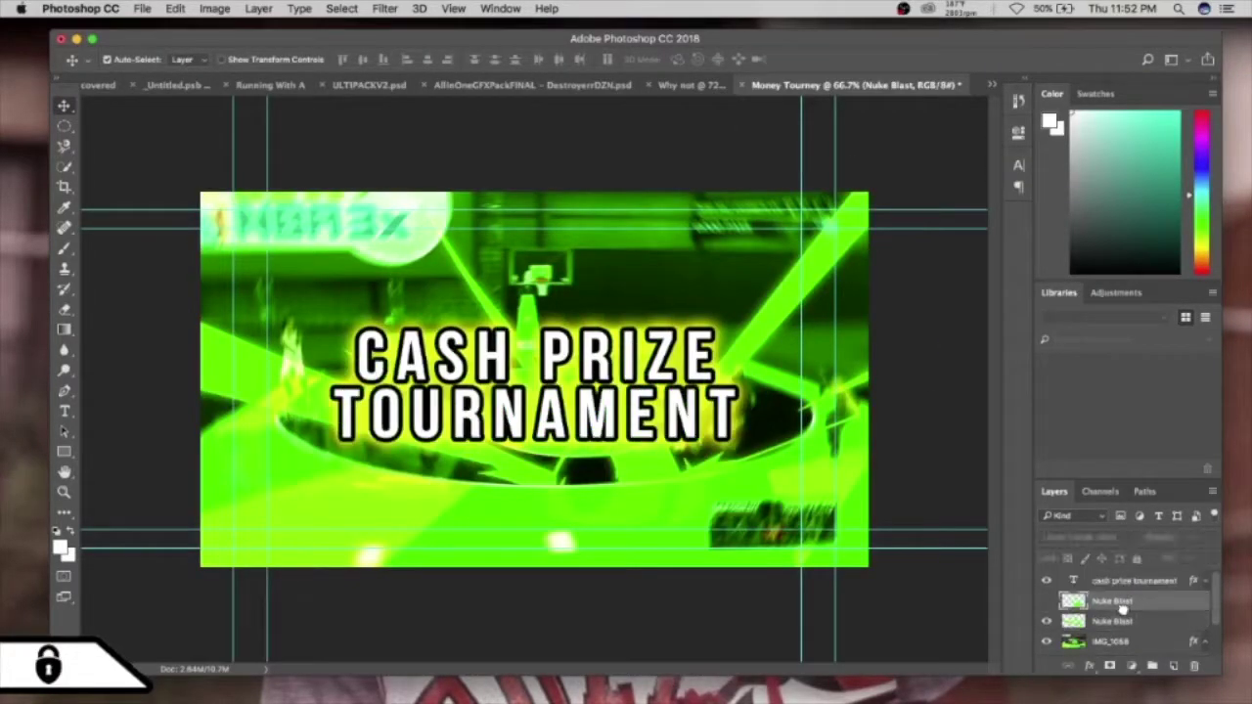
{"action": "mouse_move", "coordinate": [790, 302]}
{"action": "left_mouse_down"}
{"action": "mouse_move", "coordinate": [791, 217]}
{"action": "mouse_move", "coordinate": [387, 430]}
{"action": "mouse_move", "coordinate": [356, 375]}
{"action": "mouse_move", "coordinate": [467, 515]}
{"action": "mouse_move", "coordinate": [724, 431]}
{"action": "left_mouse_up"}
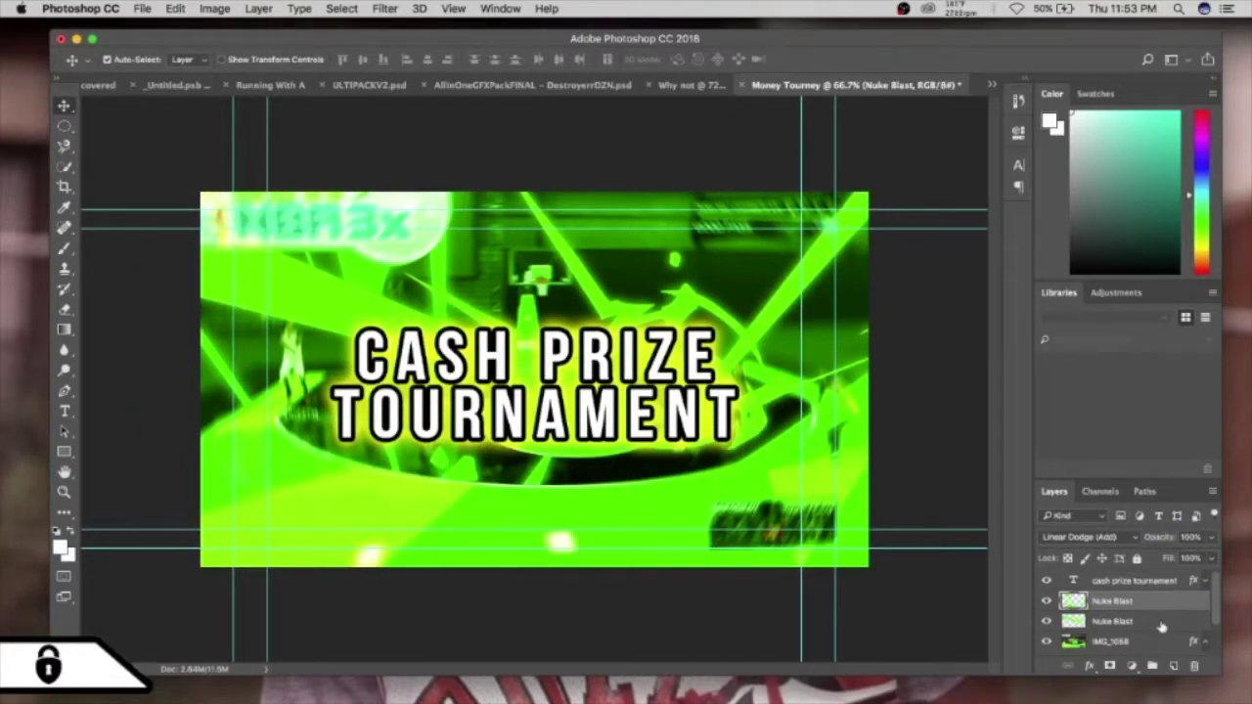
Step: In _Untitled.psb, find the FX layer with the hundred-dollar bills and duplicate it into the Money Tourney document
{"action": "left_click", "coordinate": [176, 85]}
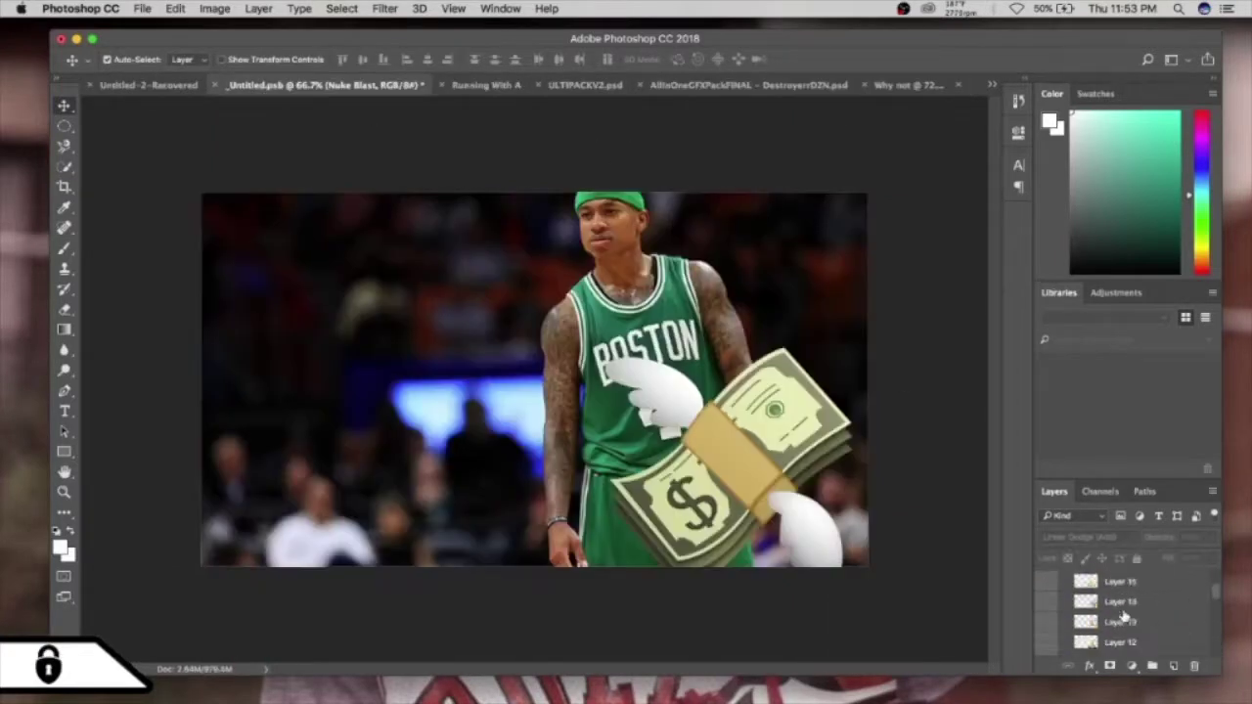
{"action": "scroll", "coordinate": [1123, 614], "scroll_direction": "up", "scroll_amount": 5}
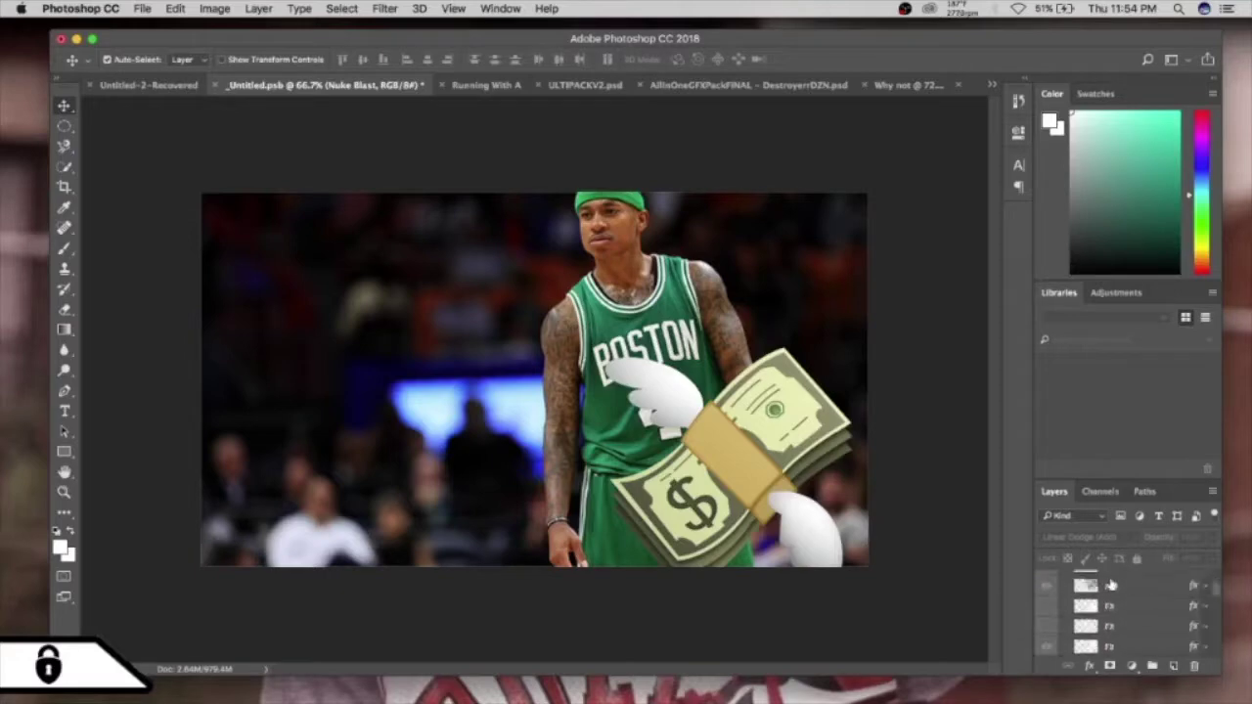
{"action": "left_click", "coordinate": [1112, 585]}
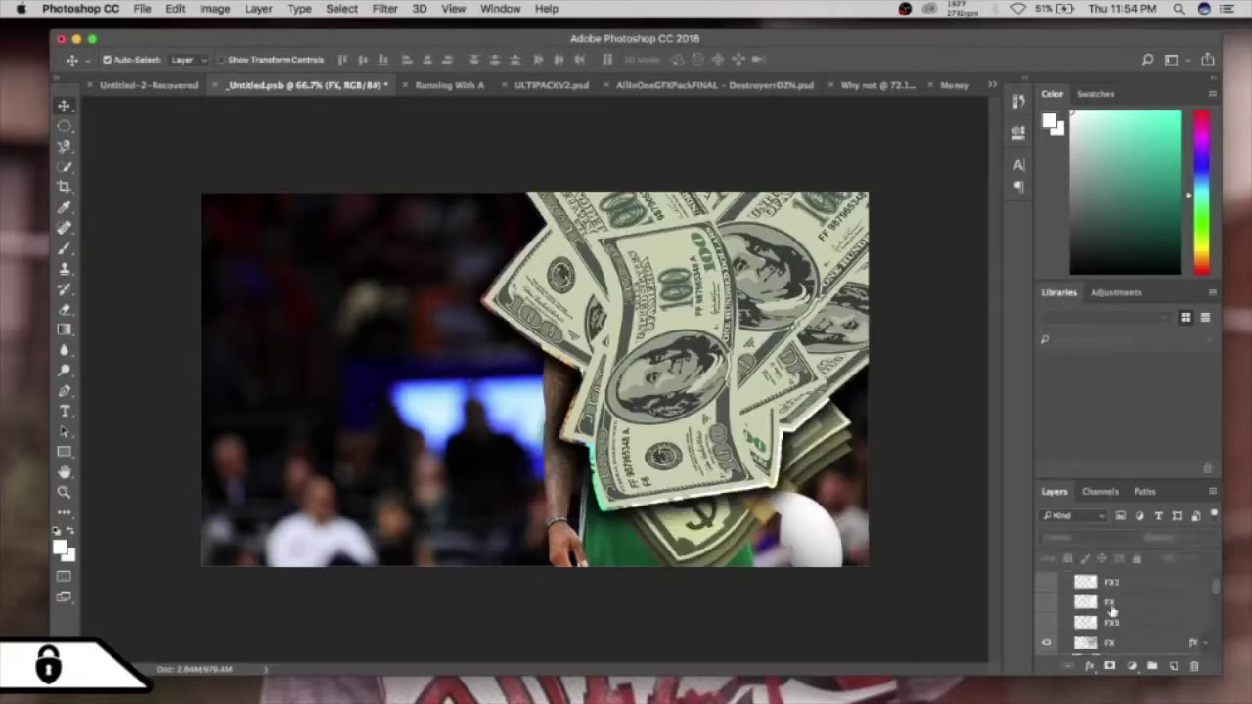
{"action": "right_click", "coordinate": [1111, 611]}
{"action": "left_click", "coordinate": [978, 345]}
{"action": "left_click", "coordinate": [489, 539]}
{"action": "left_click", "coordinate": [489, 562]}
{"action": "left_click", "coordinate": [638, 480]}
Step: In Money Tourney, place the dollar bills in the canvas's upper-right corner and put a copy of them along its left side
{"action": "left_click", "coordinate": [954, 85]}
{"action": "left_click_drag", "start_coordinate": [685, 323], "coordinate": [841, 154]}
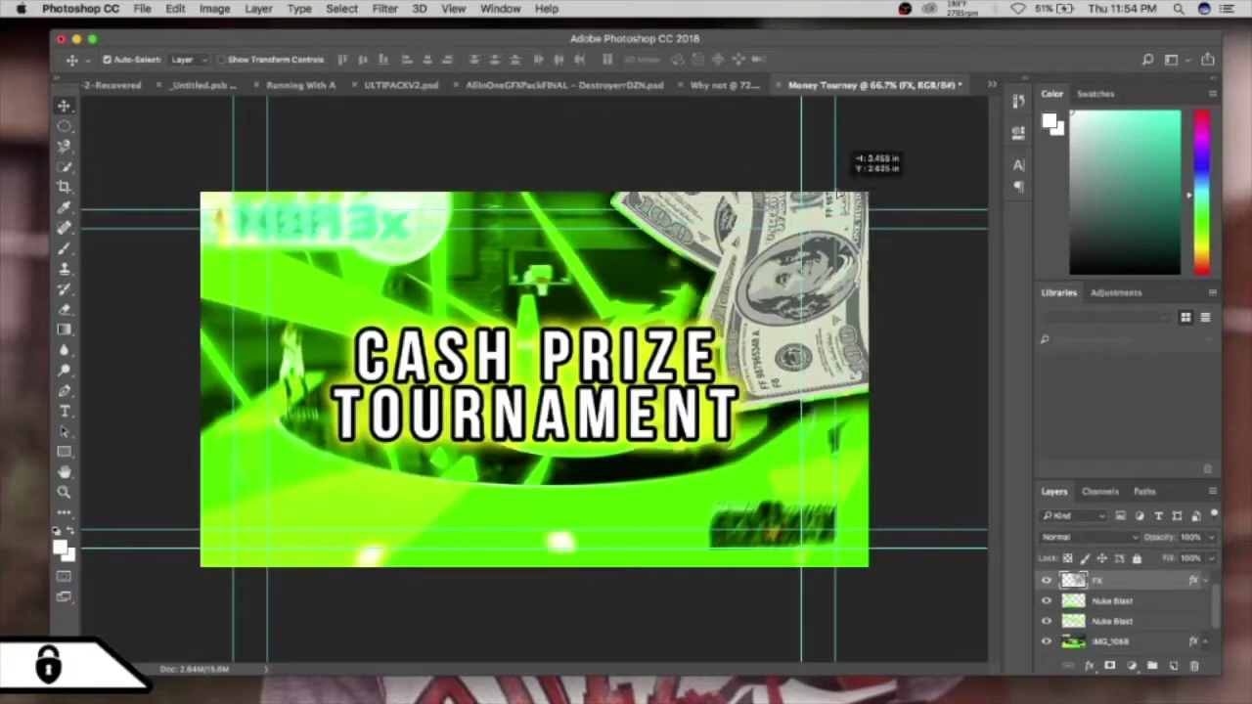
{"action": "key", "text": "ctrl+j"}
{"action": "left_click_drag", "start_coordinate": [689, 357], "coordinate": [188, 468]}
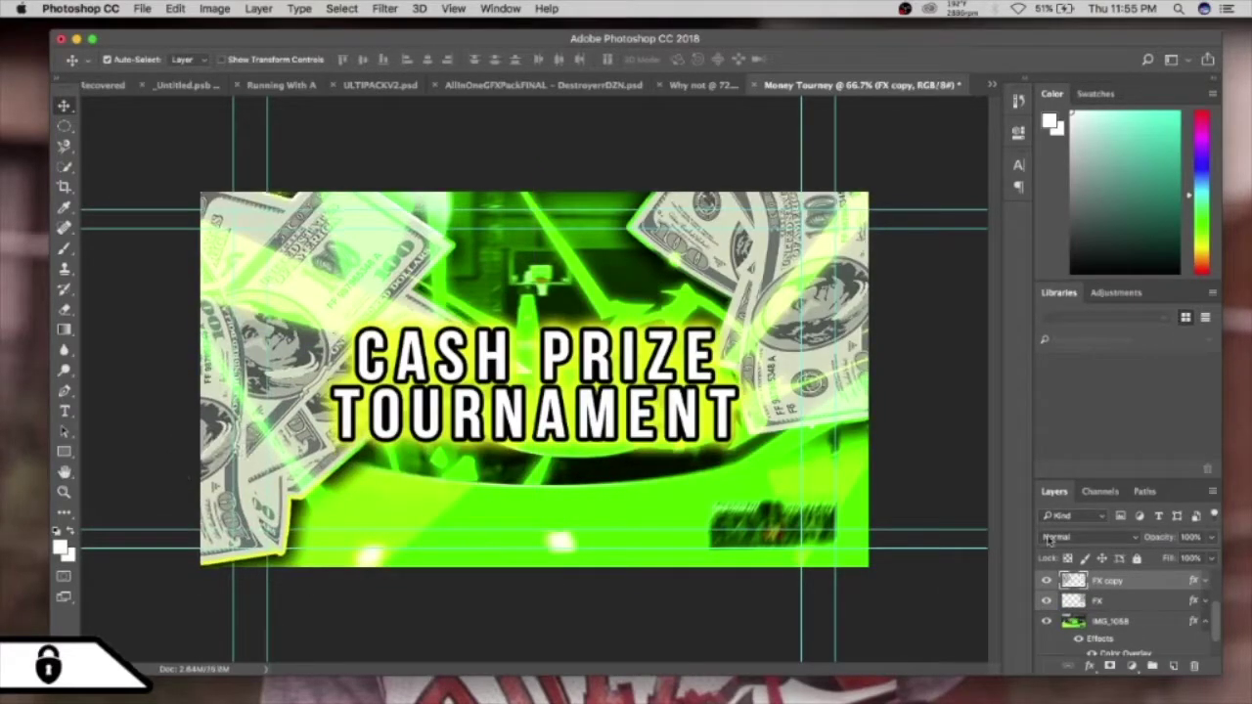
Step: Nudge the title slightly downward and tighten the tracking of its "CASH PRIZE" line
{"action": "scroll", "coordinate": [1125, 607], "scroll_direction": "up", "scroll_amount": 3}
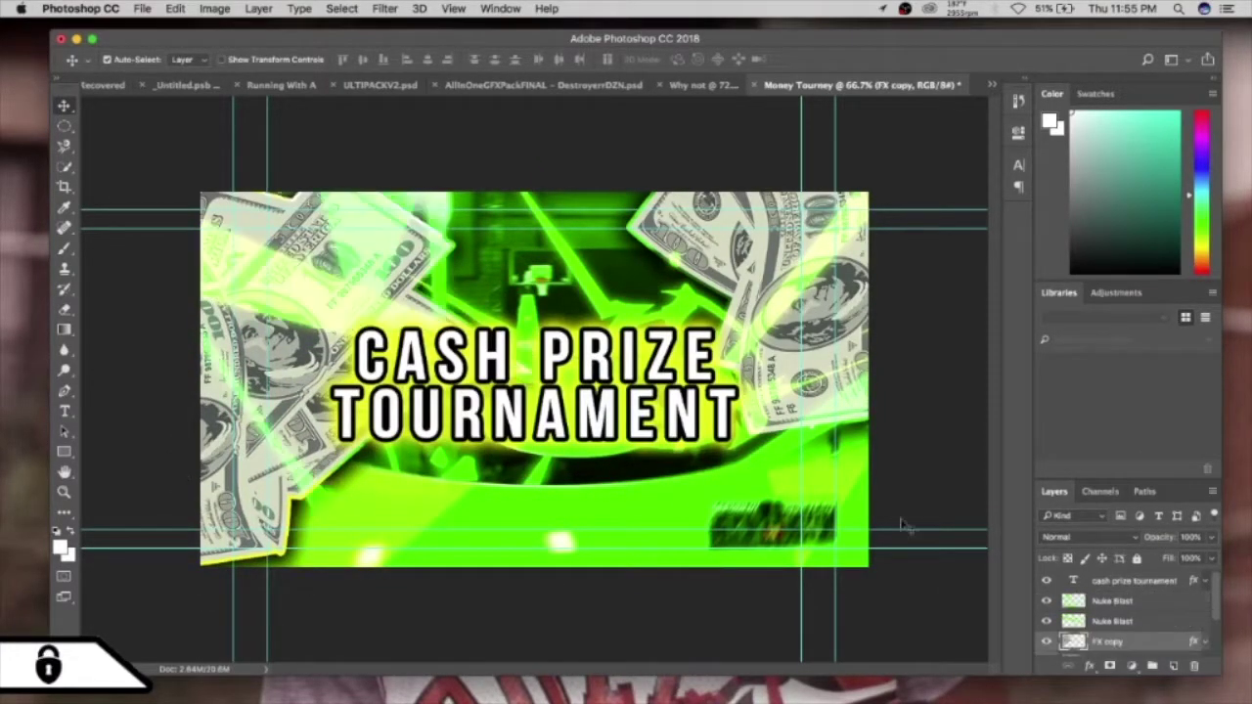
{"action": "left_click_drag", "start_coordinate": [724, 427], "coordinate": [726, 430]}
{"action": "left_click", "coordinate": [64, 411]}
{"action": "left_click_drag", "start_coordinate": [724, 364], "coordinate": [396, 364]}
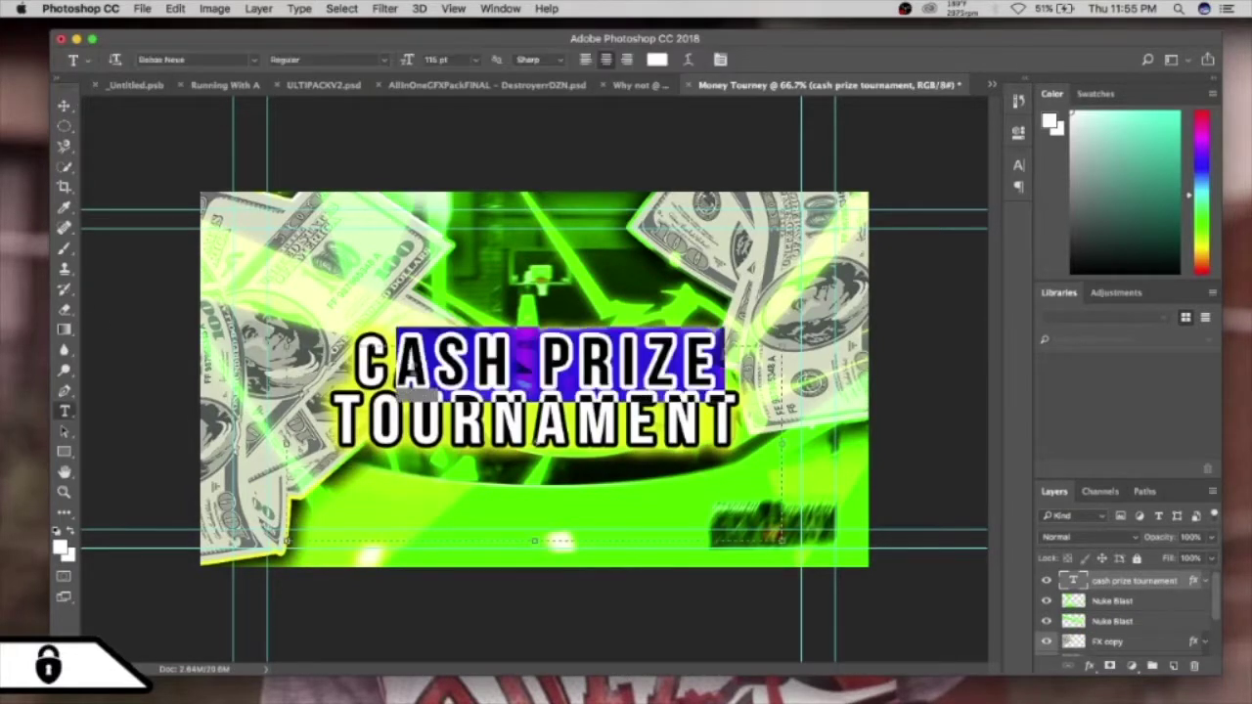
{"action": "left_click", "coordinate": [720, 60]}
{"action": "left_click_drag", "start_coordinate": [935, 224], "coordinate": [928, 225]}
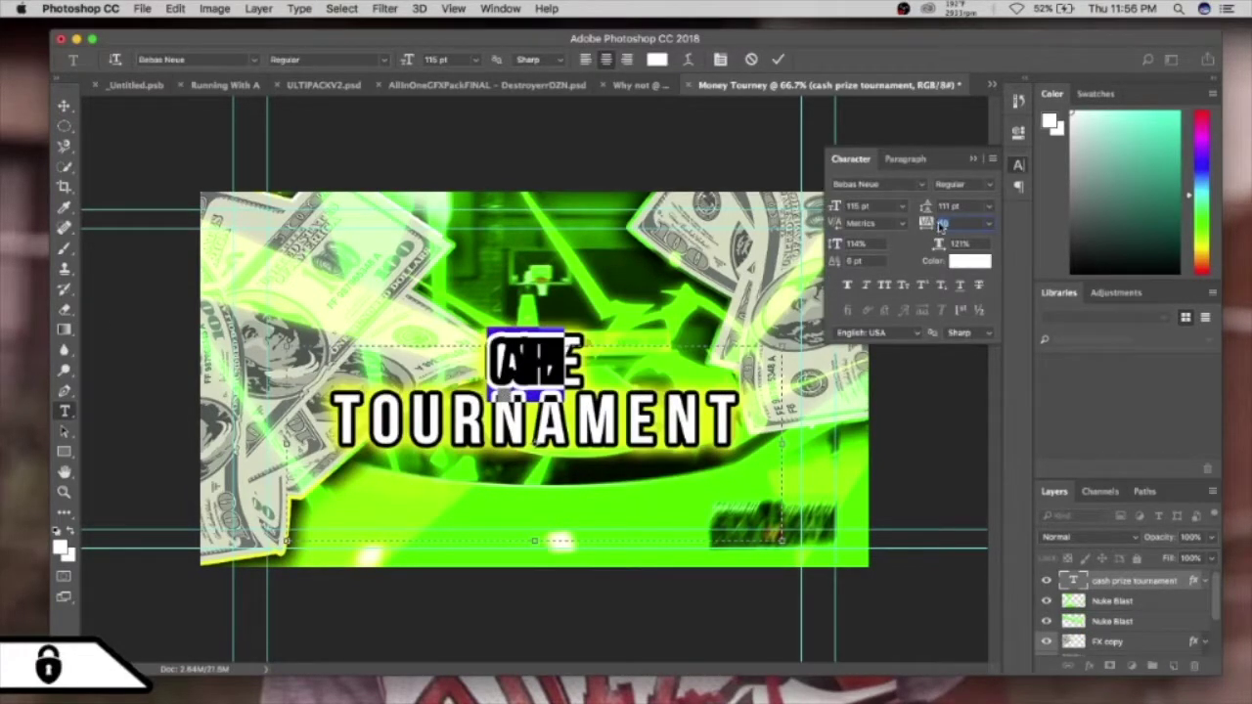
{"action": "type", "text": "0"}
{"action": "key", "text": "Return"}
Step: Change the title's stroke colour to dark green and remove its yellow outer glow
{"action": "left_click", "coordinate": [1135, 581]}
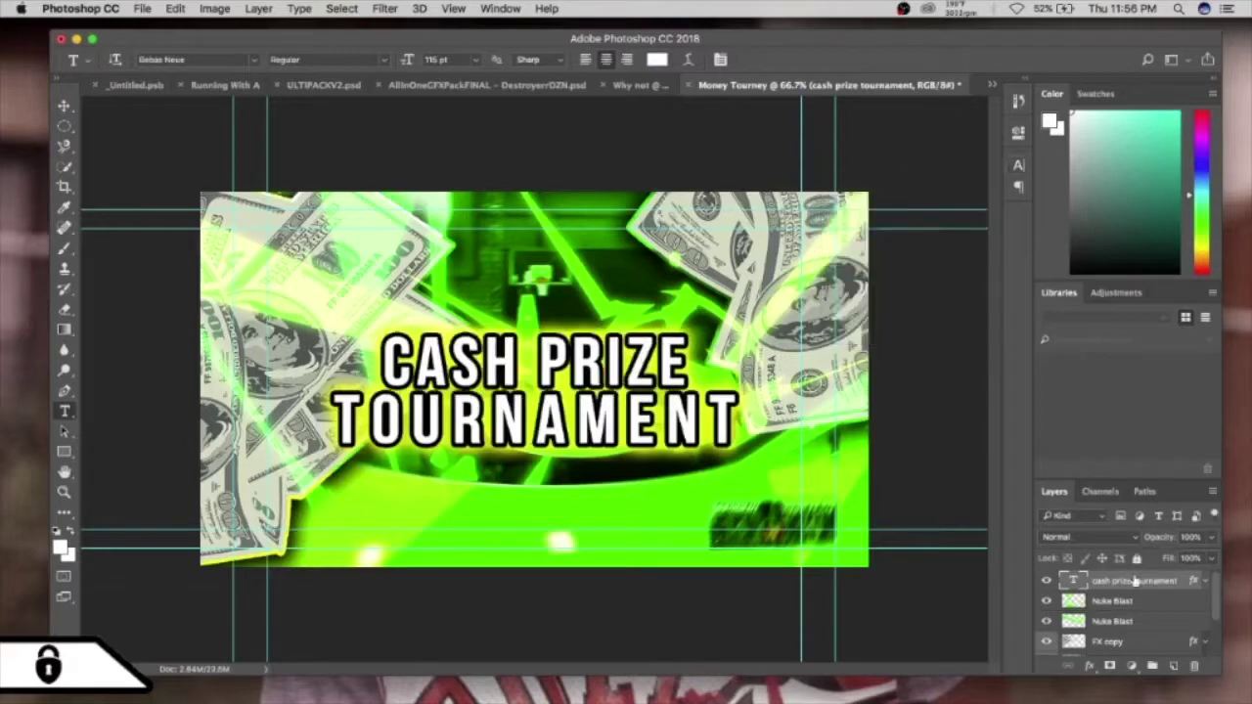
{"action": "right_click", "coordinate": [958, 293]}
{"action": "left_click", "coordinate": [988, 244]}
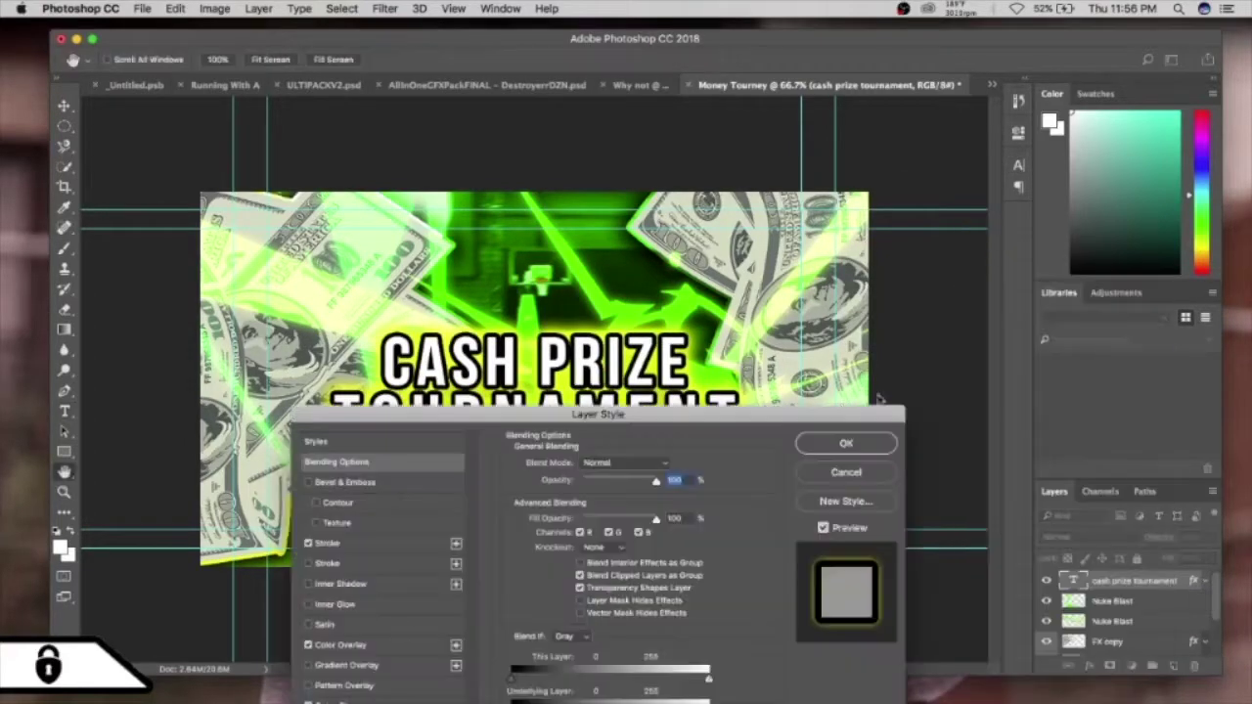
{"action": "left_click", "coordinate": [544, 578]}
{"action": "left_click", "coordinate": [481, 637]}
{"action": "left_click", "coordinate": [596, 506]}
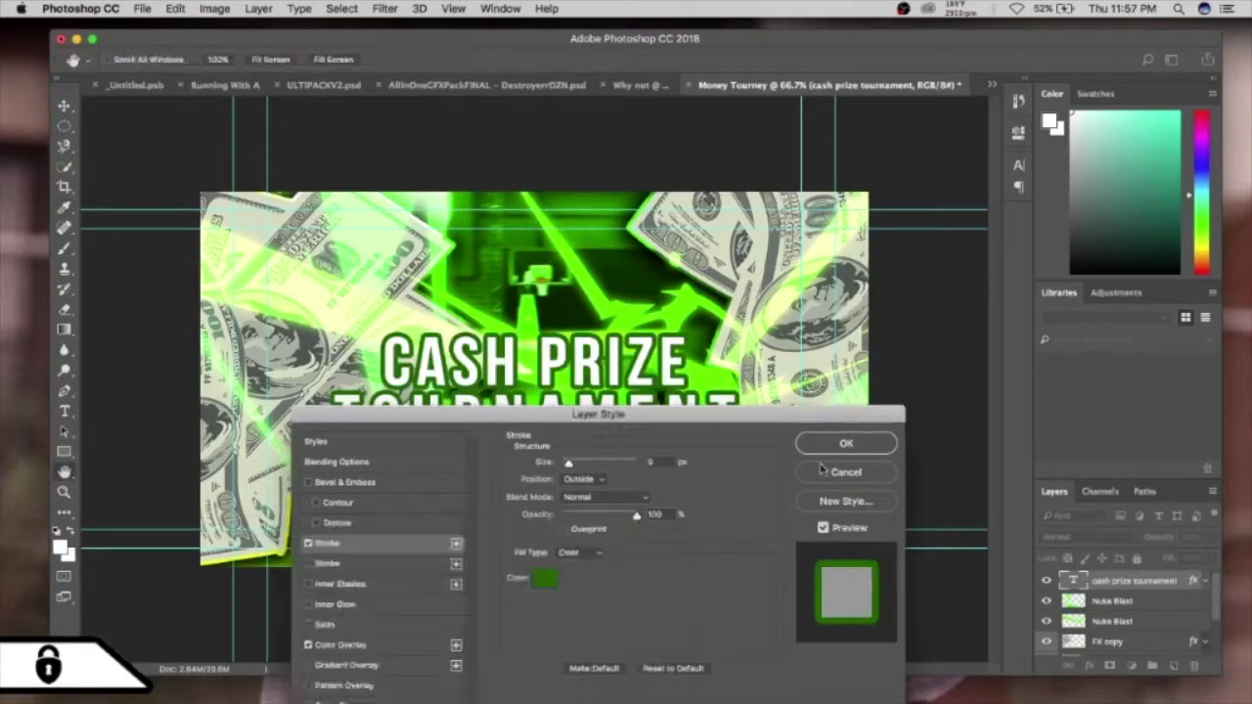
{"action": "key", "text": "Return"}
Step: Create a new layer below the title for brush painting and set the foreground colour to the stroke's dark green
{"action": "left_click", "coordinate": [65, 248]}
{"action": "left_click", "coordinate": [1174, 665]}
{"action": "left_click", "coordinate": [59, 546]}
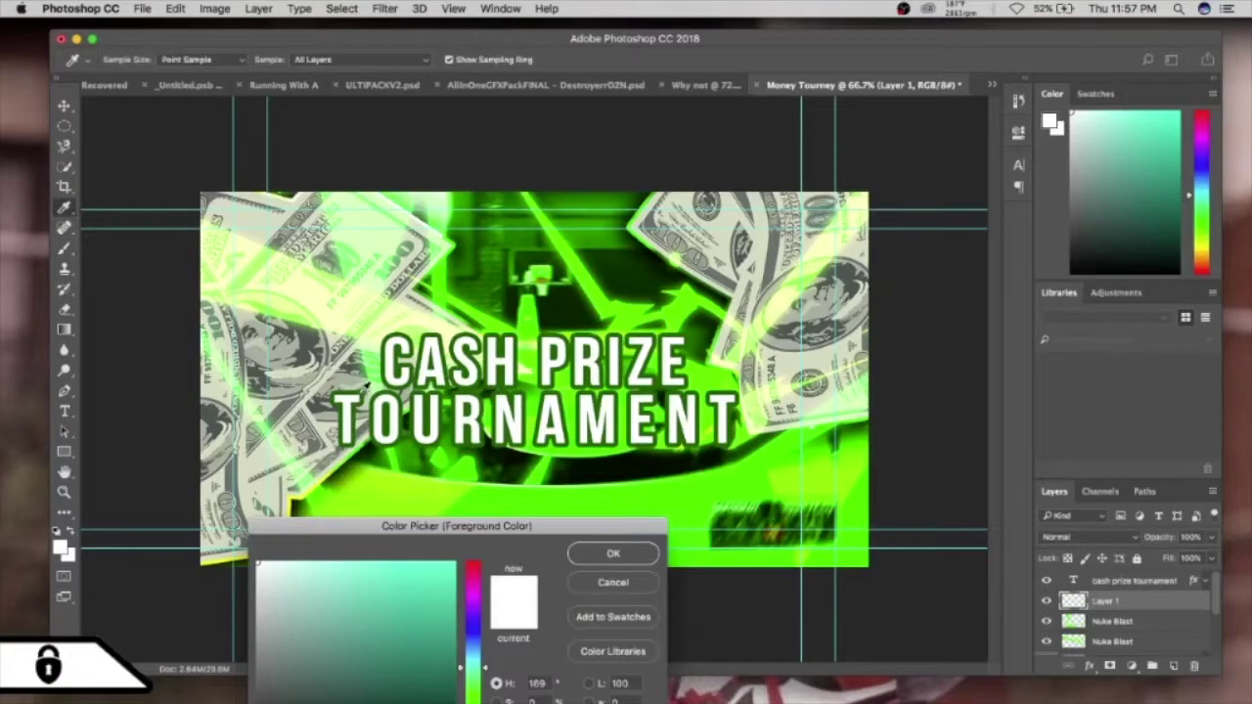
{"action": "key", "text": "Return"}
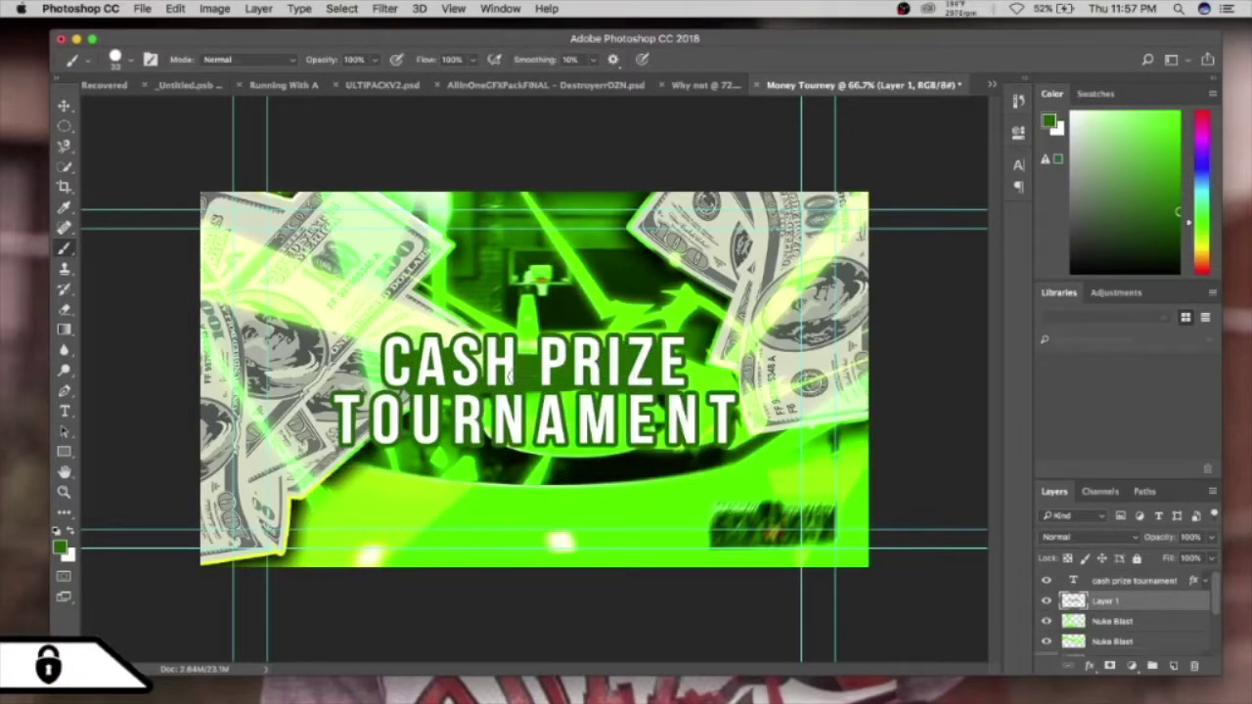
Step: Set the tracking of the title's "TOURNAMENT" line to 100
{"action": "left_click", "coordinate": [175, 8]}
{"action": "left_click", "coordinate": [175, 9]}
{"action": "left_click", "coordinate": [65, 411]}
{"action": "double_click", "coordinate": [538, 419]}
{"action": "left_click", "coordinate": [1018, 164]}
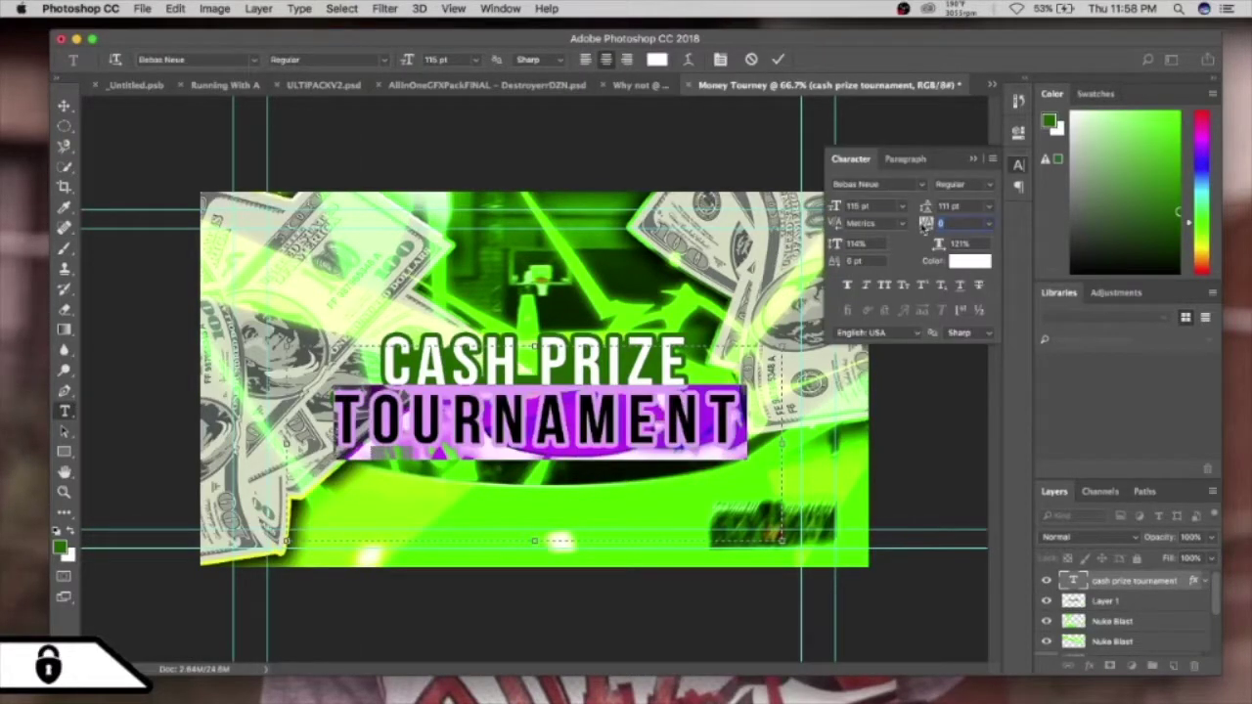
{"action": "type", "text": "100"}
{"action": "key", "text": "Return"}
{"action": "left_click", "coordinate": [779, 58]}
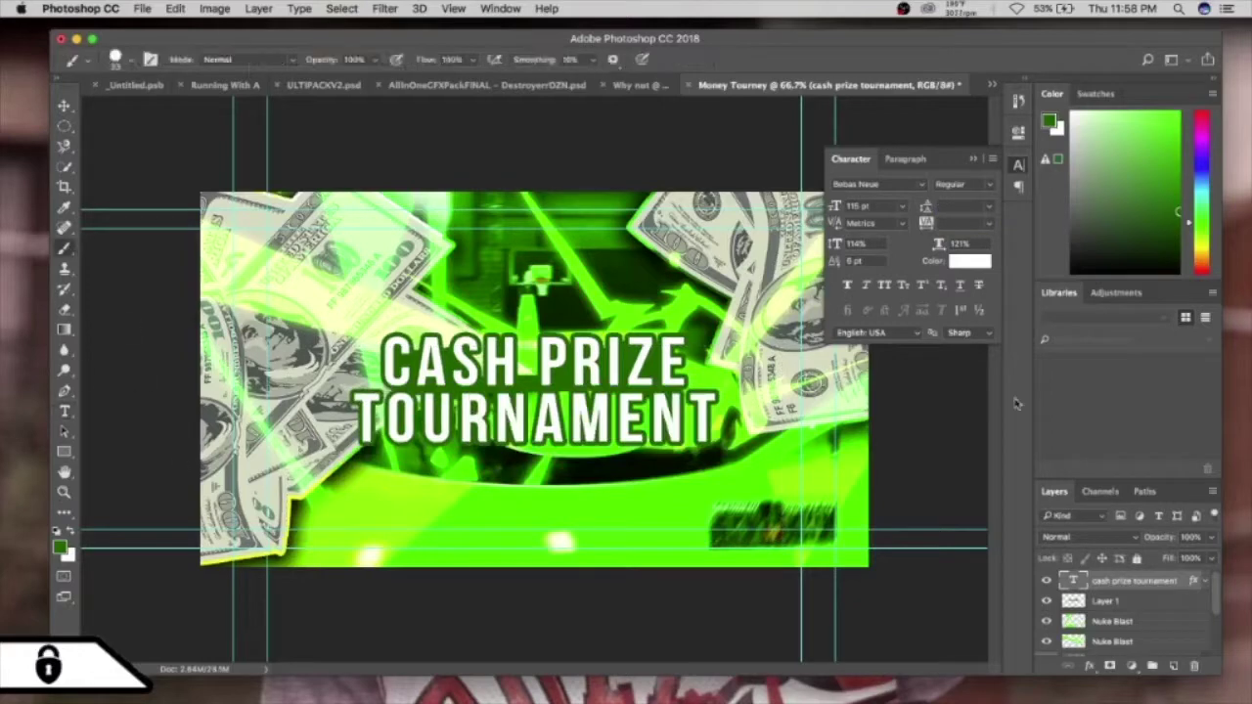
Step: Fill the gaps behind the title letters on Layer 1 with dark green, using a soft 51 px brush at 0% hardness
{"action": "left_click", "coordinate": [1106, 600]}
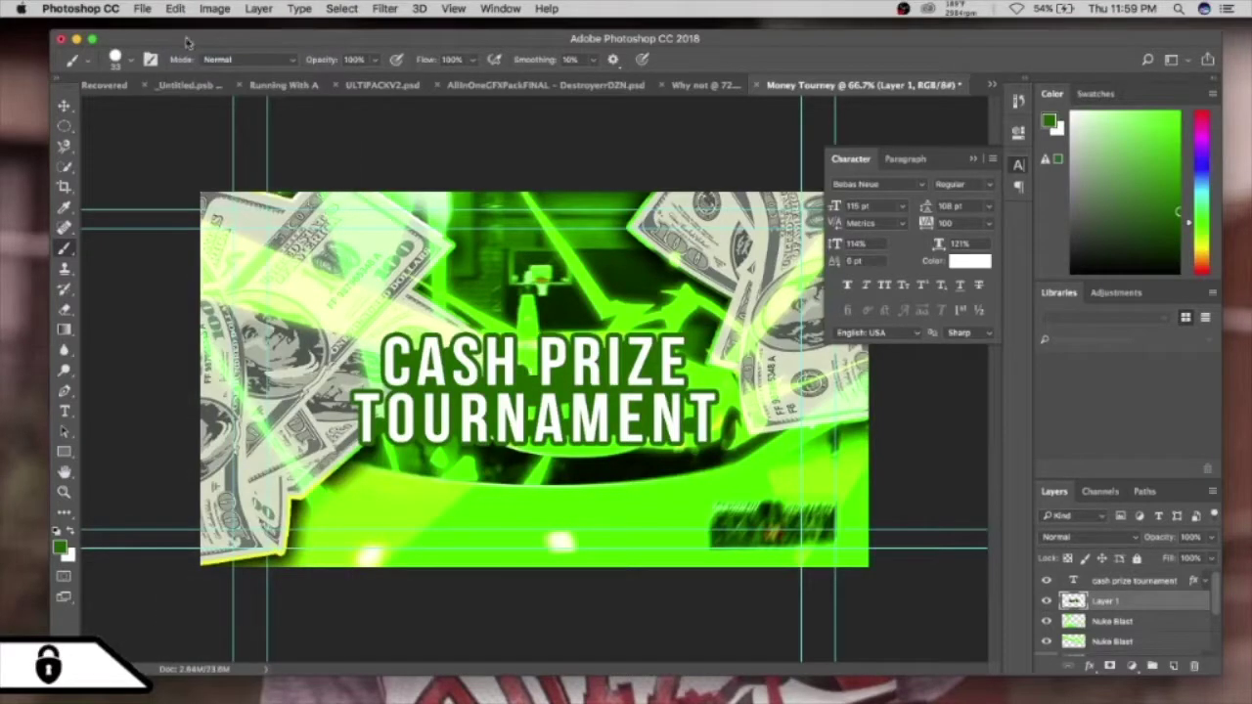
{"action": "left_click", "coordinate": [132, 64]}
{"action": "left_click", "coordinate": [526, 379]}
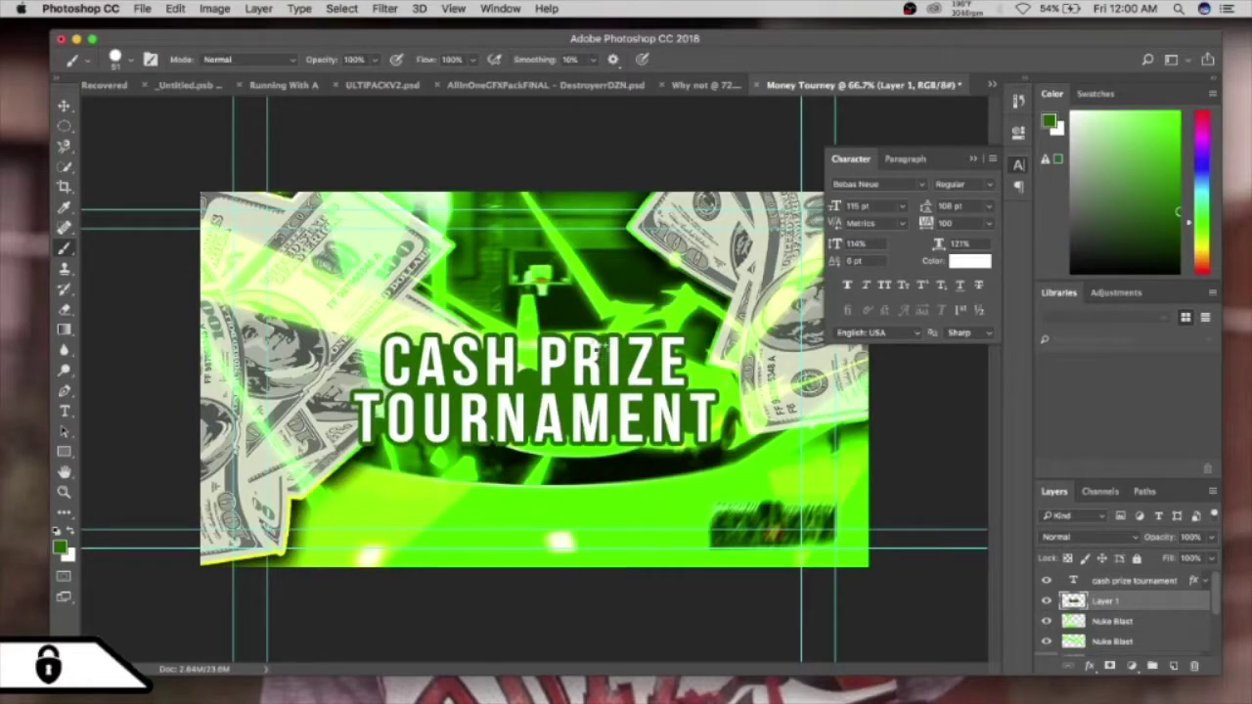
{"action": "left_click", "coordinate": [175, 8]}
{"action": "left_click", "coordinate": [212, 57]}
{"action": "left_click", "coordinate": [175, 8]}
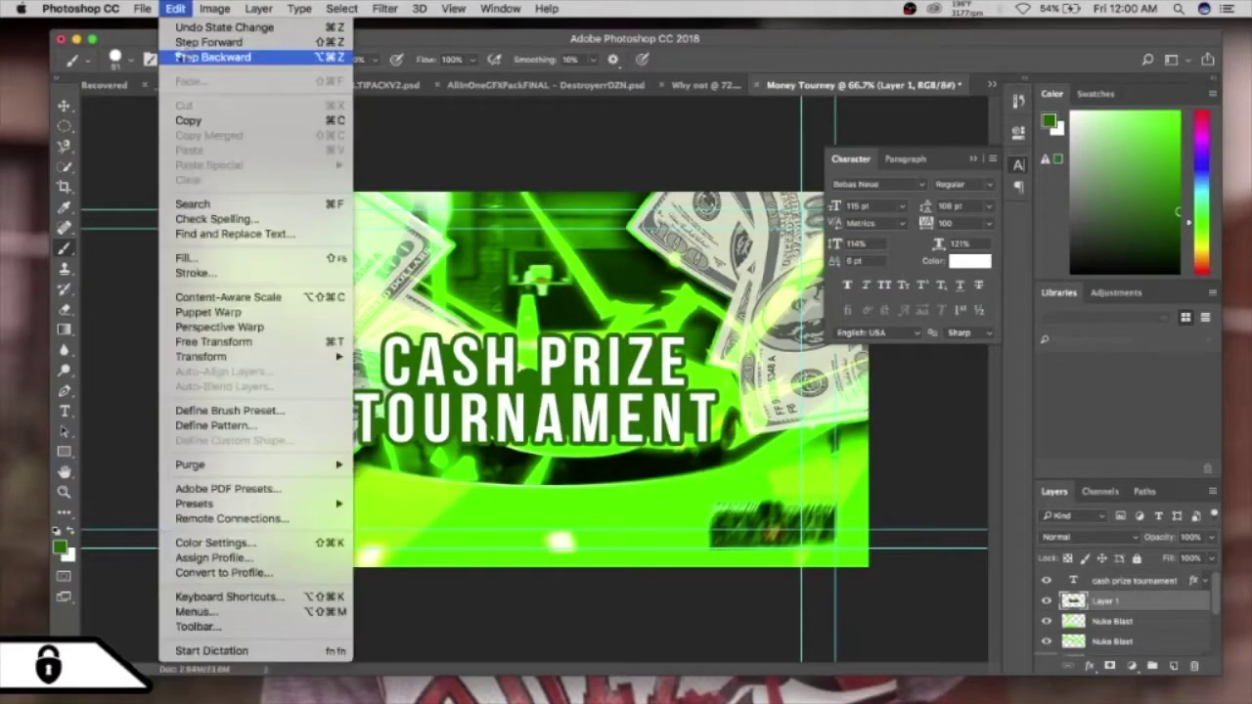
{"action": "left_click", "coordinate": [213, 57]}
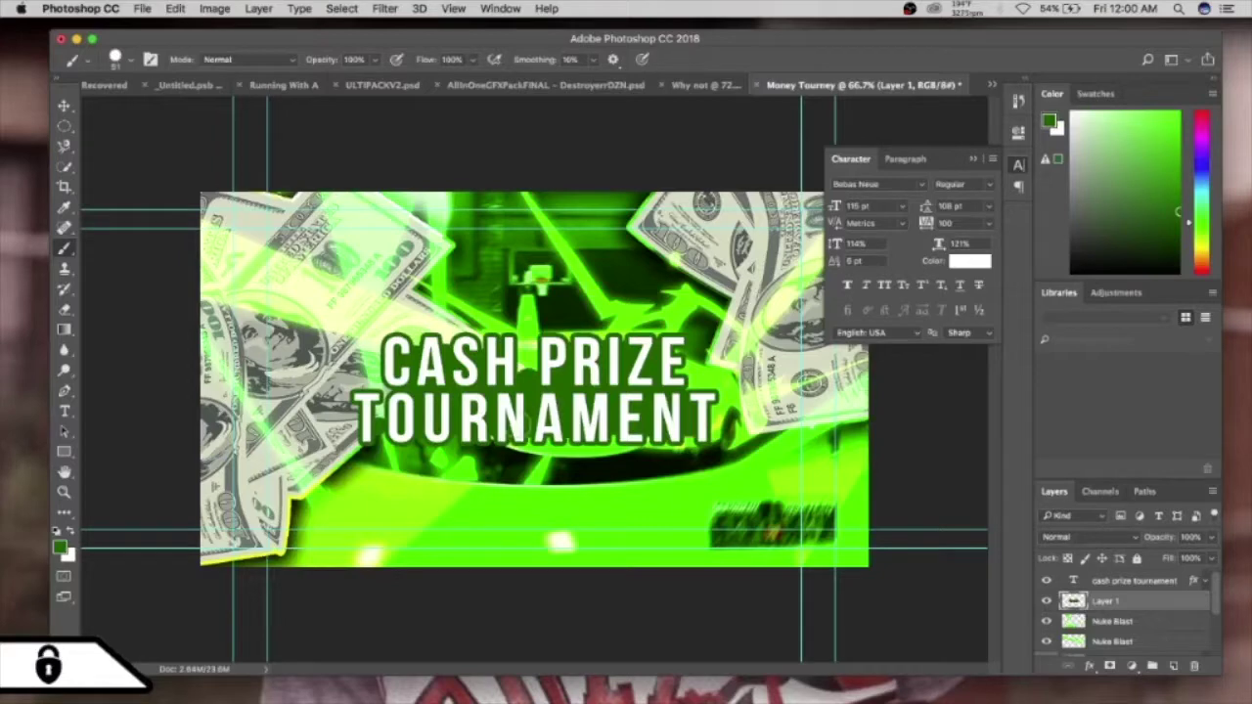
{"action": "left_click", "coordinate": [115, 58]}
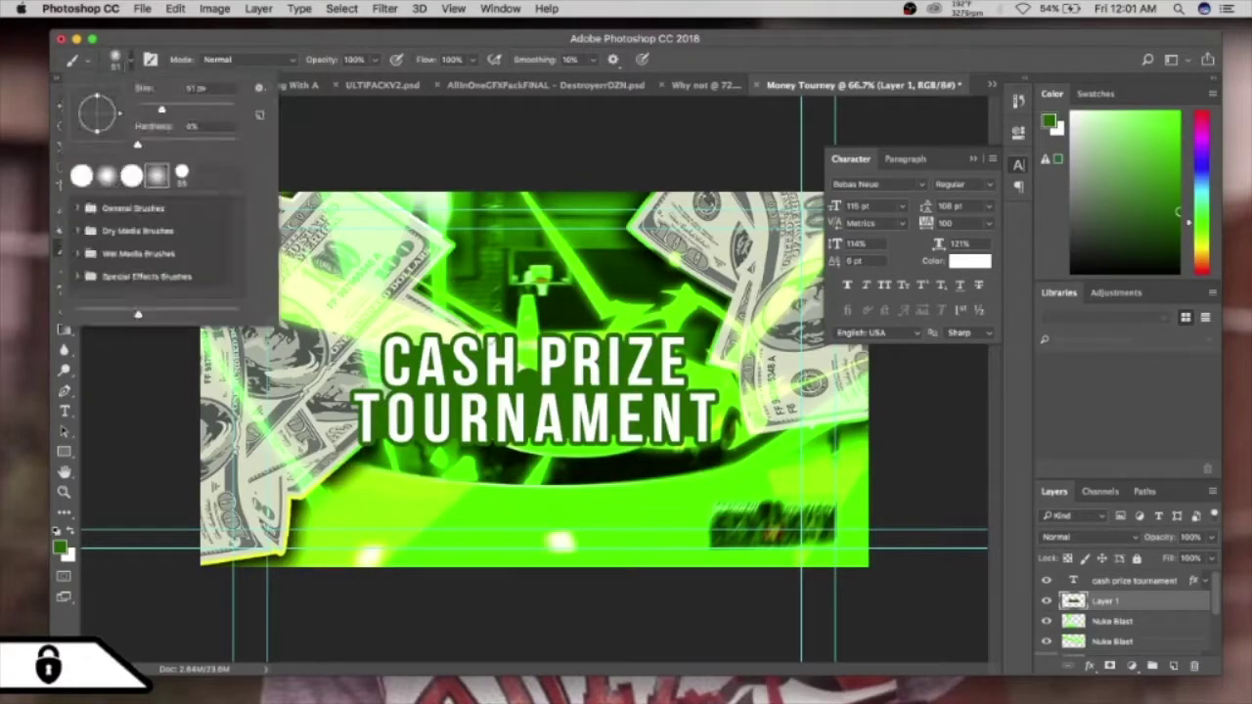
{"action": "left_click", "coordinate": [526, 367]}
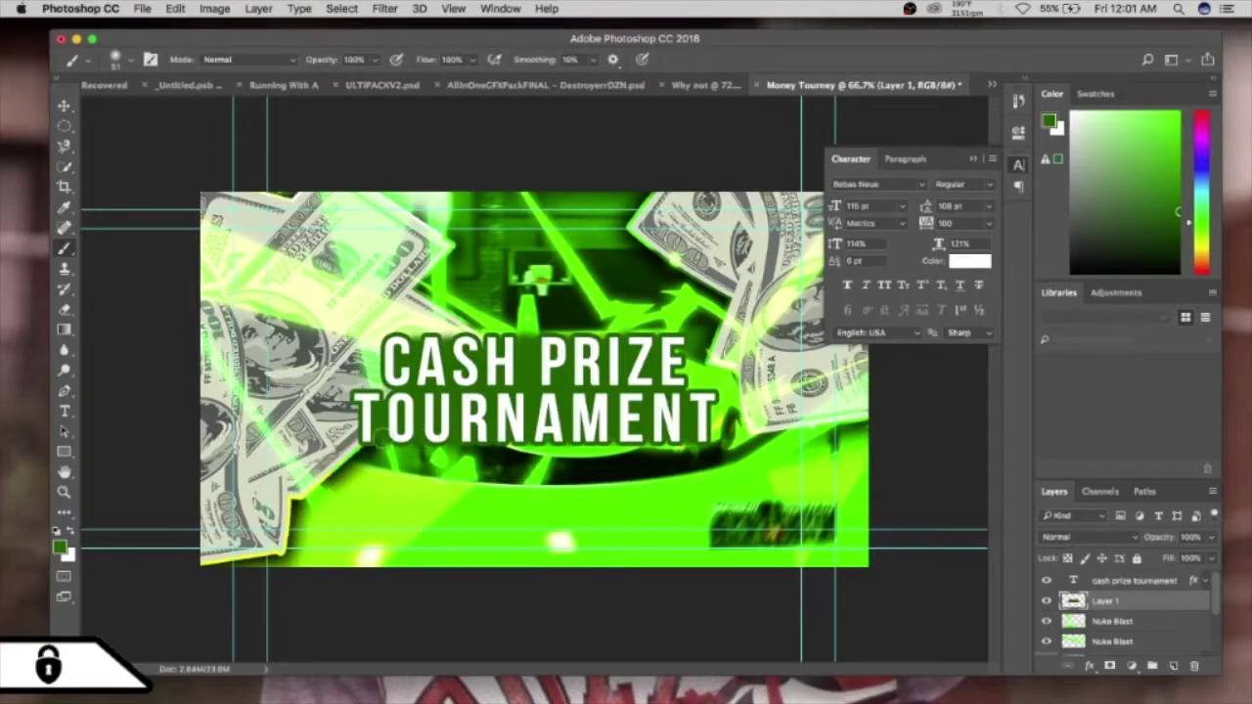
Step: Duplicate the winged cash stack layer from _Untitled.psb into the Money Tourney document
{"action": "left_click", "coordinate": [63, 106]}
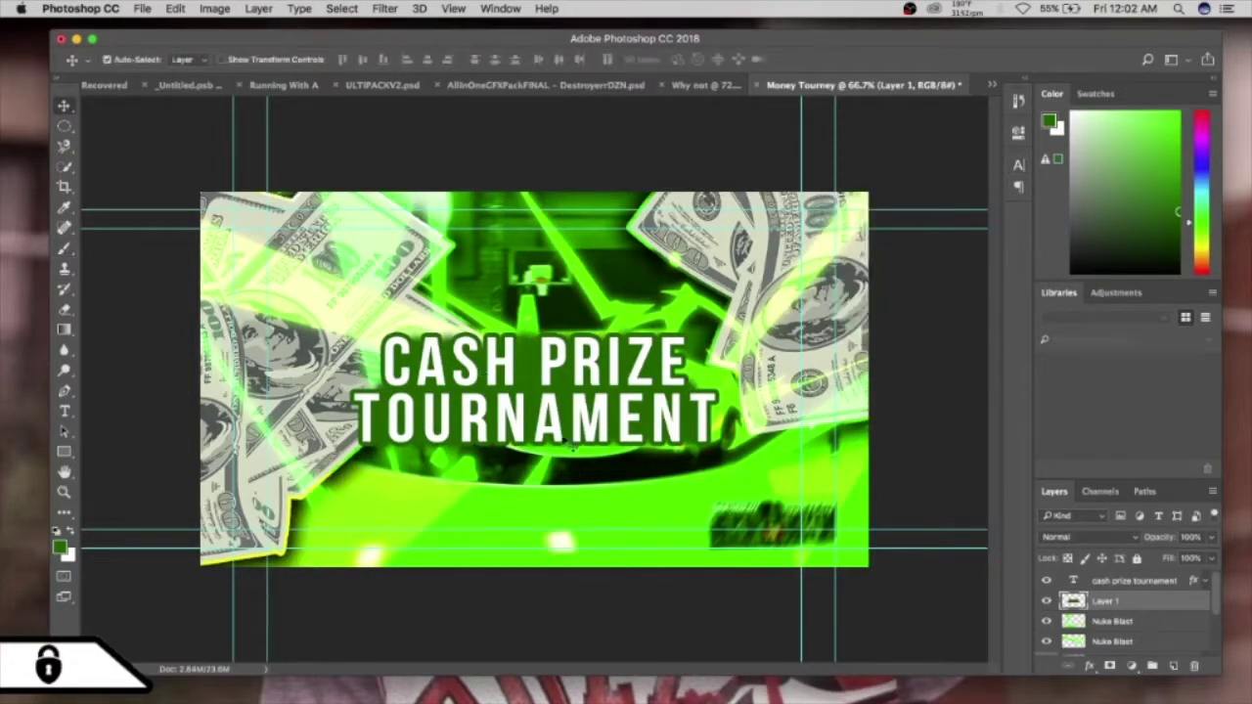
{"action": "left_click", "coordinate": [694, 86]}
{"action": "left_click", "coordinate": [992, 85]}
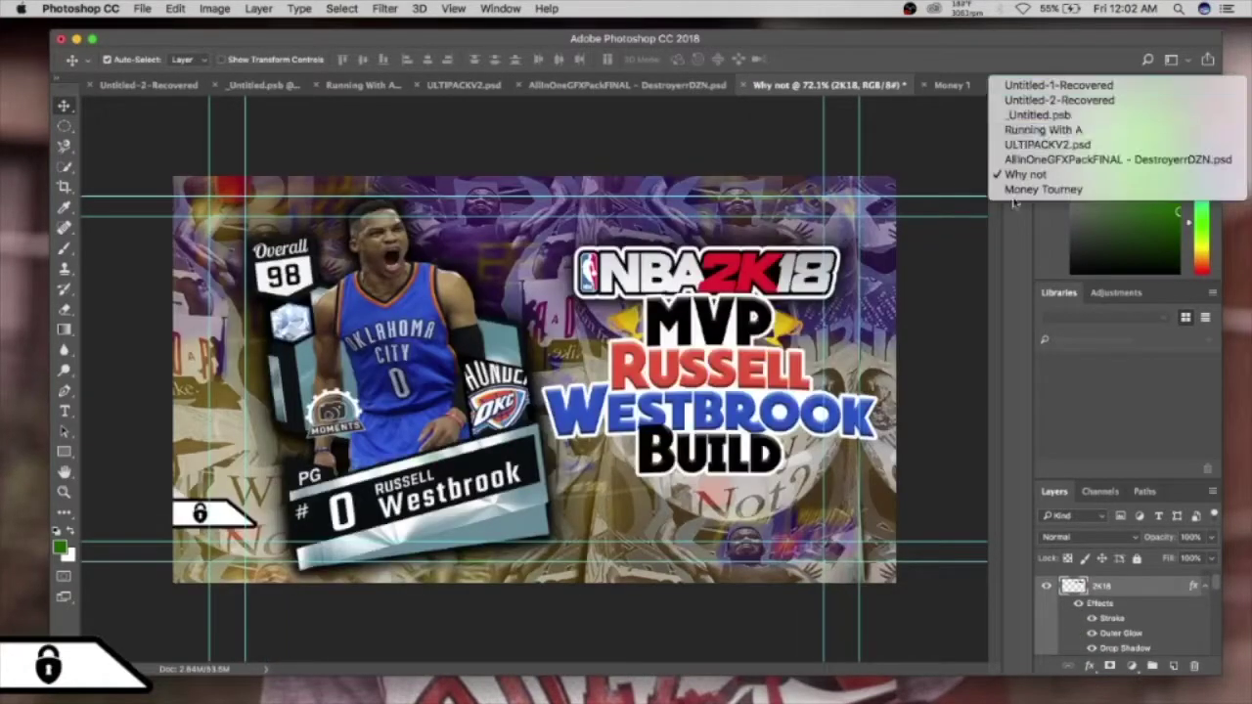
{"action": "left_click", "coordinate": [1027, 112]}
{"action": "right_click", "coordinate": [1118, 646]}
{"action": "left_click", "coordinate": [1012, 358]}
{"action": "left_click", "coordinate": [460, 544]}
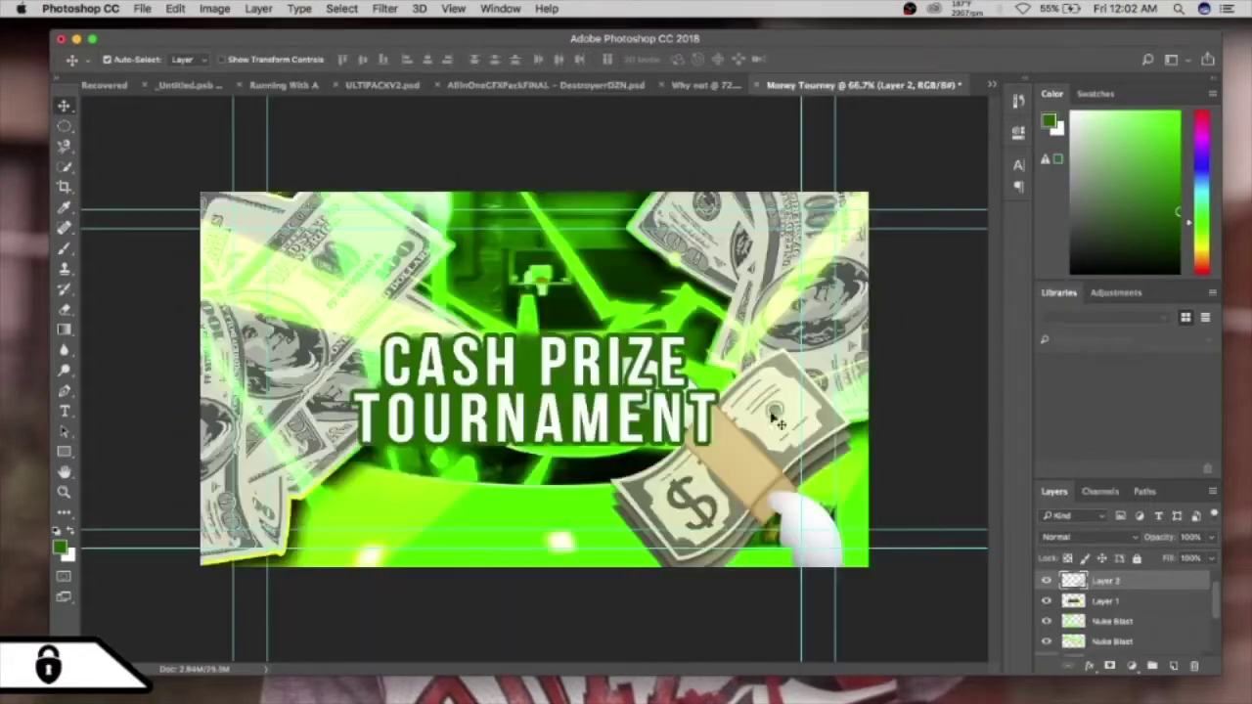
Step: Scale the winged cash stack down slightly and place it in the canvas's lower-right corner
{"action": "left_click_drag", "start_coordinate": [646, 372], "coordinate": [782, 357]}
{"action": "left_click", "coordinate": [175, 7]}
{"action": "left_click_drag", "start_coordinate": [705, 391], "coordinate": [831, 362]}
Step: In _Untitled.psb, hide the winged cash stack, preview the rainbow borders and duplicate the middle Rainbow Border layer into Money Tourney
{"action": "left_click", "coordinate": [694, 86]}
{"action": "left_click", "coordinate": [964, 87]}
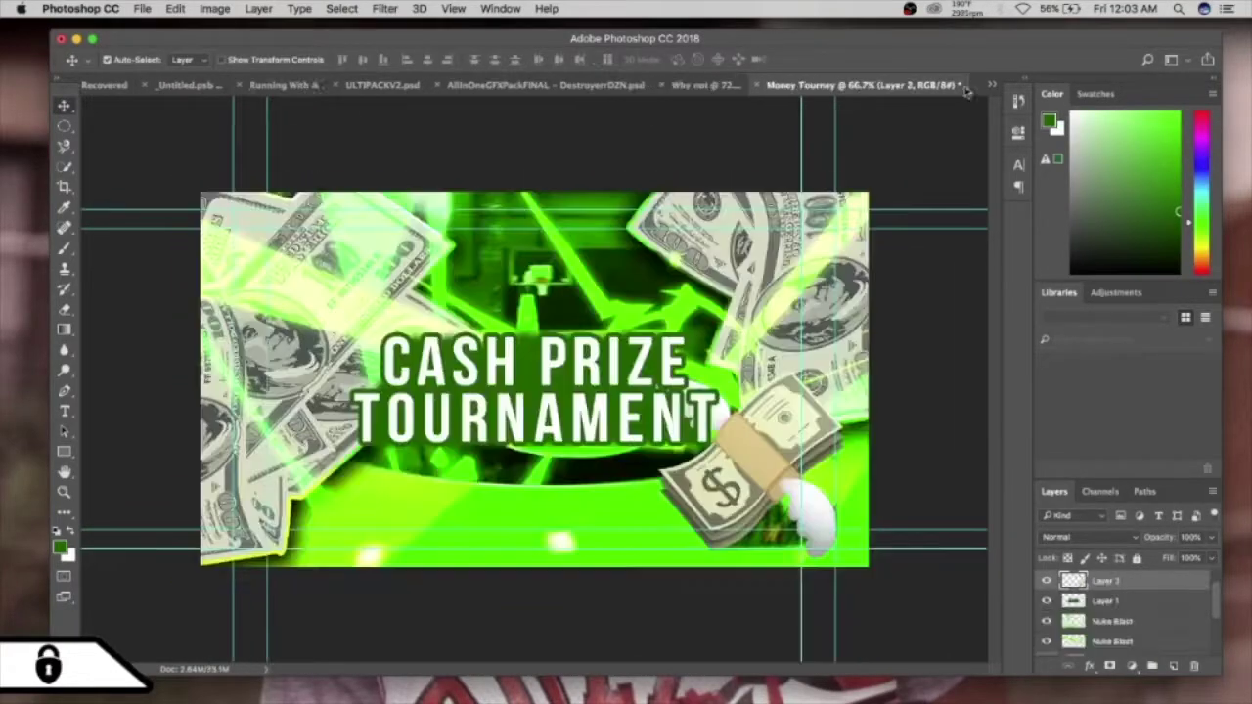
{"action": "left_click", "coordinate": [992, 86]}
{"action": "left_click", "coordinate": [969, 112]}
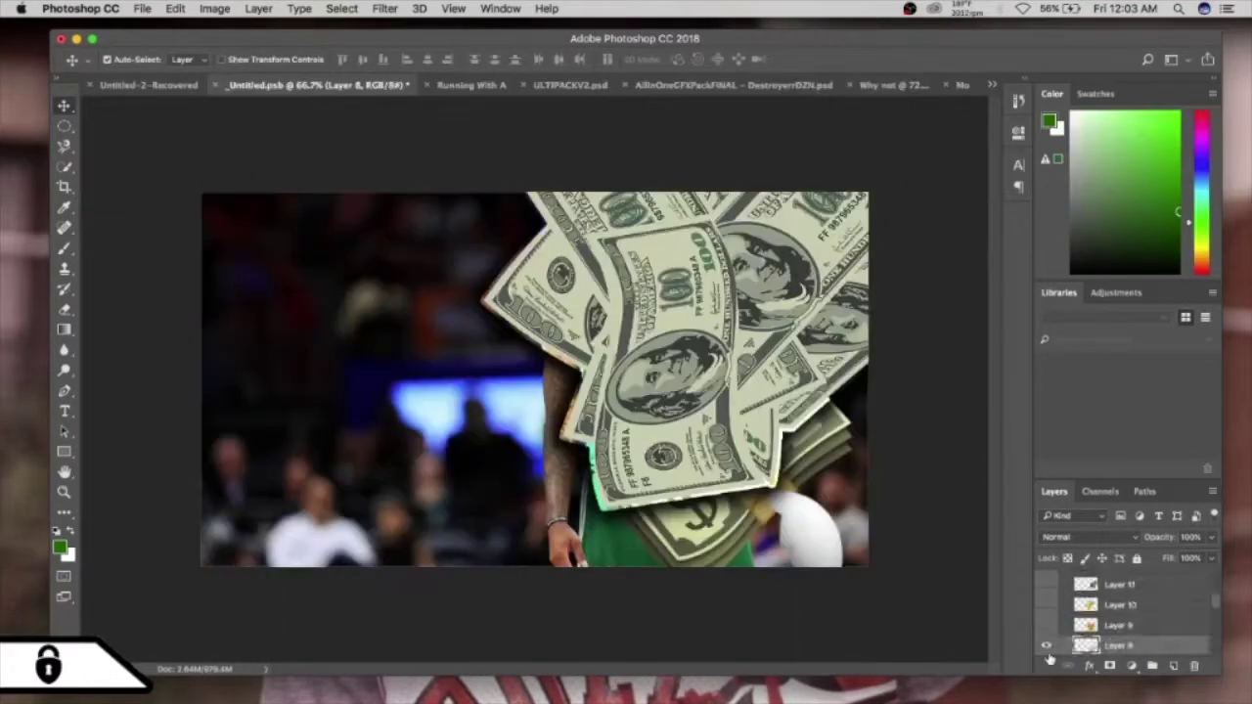
{"action": "scroll", "coordinate": [1061, 622], "scroll_direction": "down", "scroll_amount": 3}
{"action": "left_click", "coordinate": [1045, 631]}
{"action": "left_click", "coordinate": [1044, 612]}
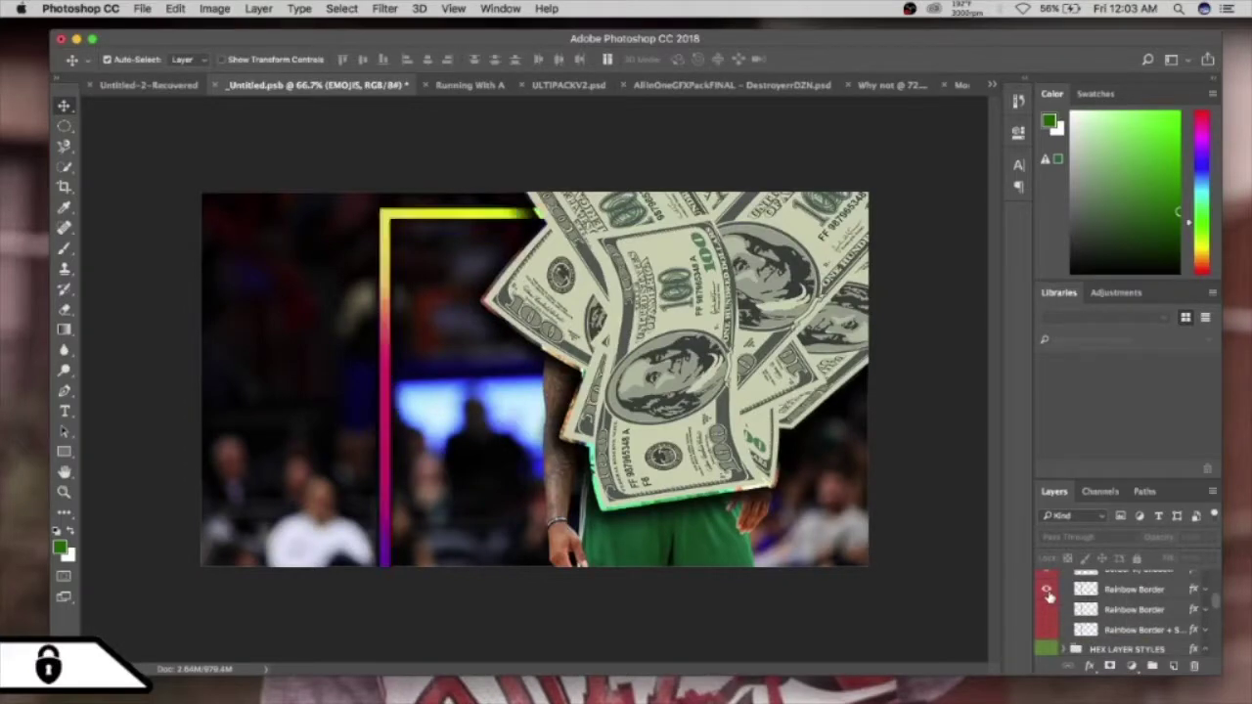
{"action": "right_click", "coordinate": [1125, 608]}
{"action": "left_click", "coordinate": [968, 360]}
{"action": "left_click", "coordinate": [567, 544]}
{"action": "left_click", "coordinate": [567, 517]}
{"action": "left_click", "coordinate": [641, 484]}
{"action": "left_click", "coordinate": [992, 86]}
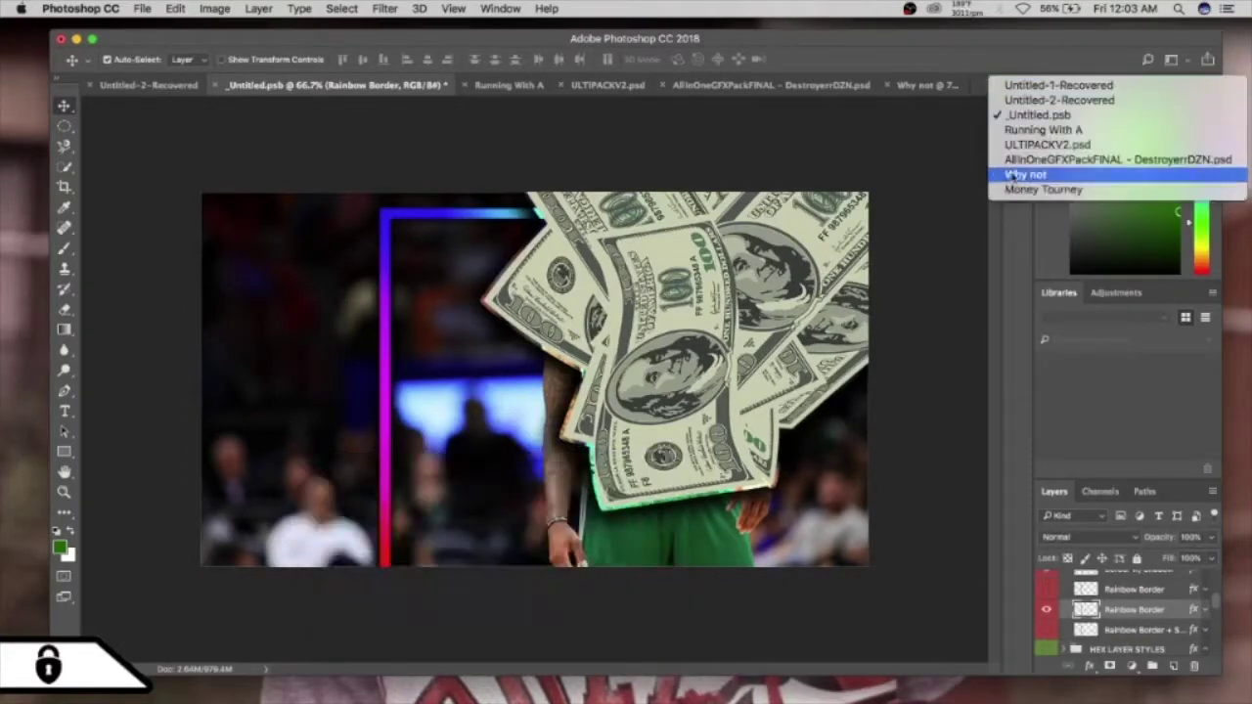
Step: In Money Tourney, move and resize the rainbow border so that it frames the whole canvas
{"action": "left_click", "coordinate": [1023, 190]}
{"action": "left_click_drag", "start_coordinate": [551, 221], "coordinate": [371, 200]}
{"action": "left_click", "coordinate": [176, 7]}
{"action": "left_click", "coordinate": [225, 340]}
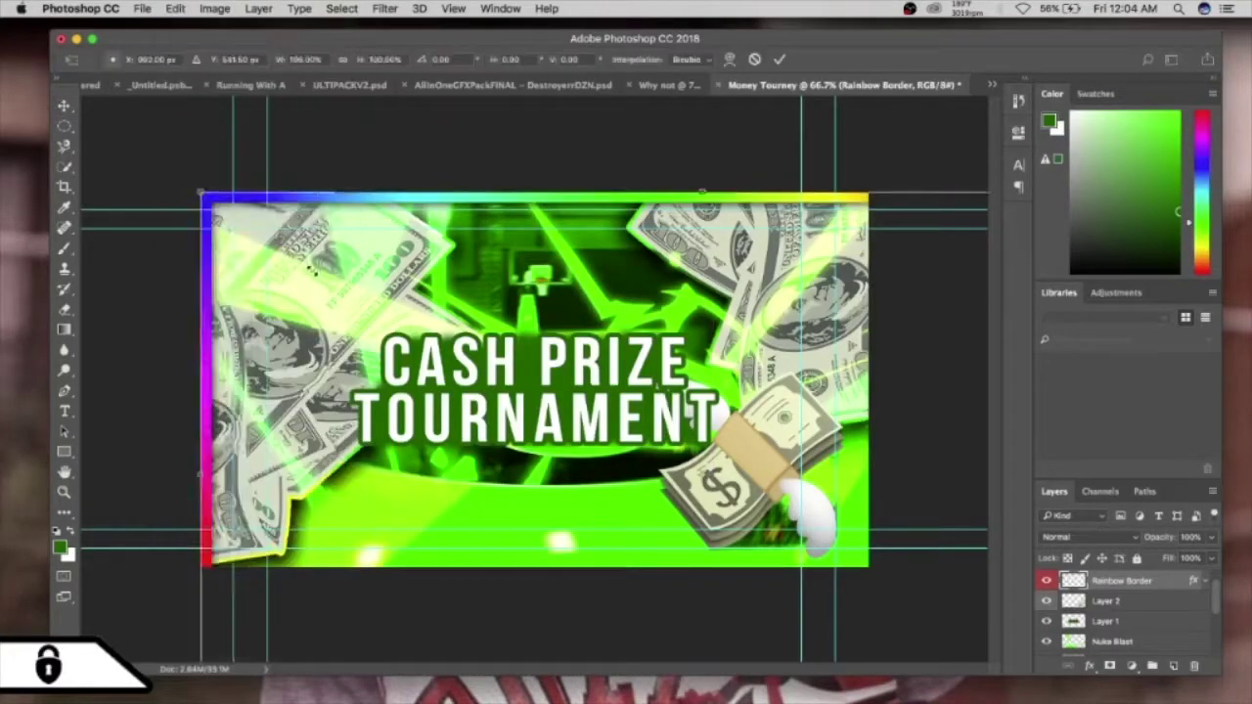
{"action": "mouse_move", "coordinate": [202, 191]}
{"action": "left_mouse_down"}
{"action": "mouse_move", "coordinate": [341, 252]}
{"action": "mouse_move", "coordinate": [221, 195]}
{"action": "left_mouse_up"}
{"action": "left_click_drag", "start_coordinate": [963, 410], "coordinate": [861, 395]}
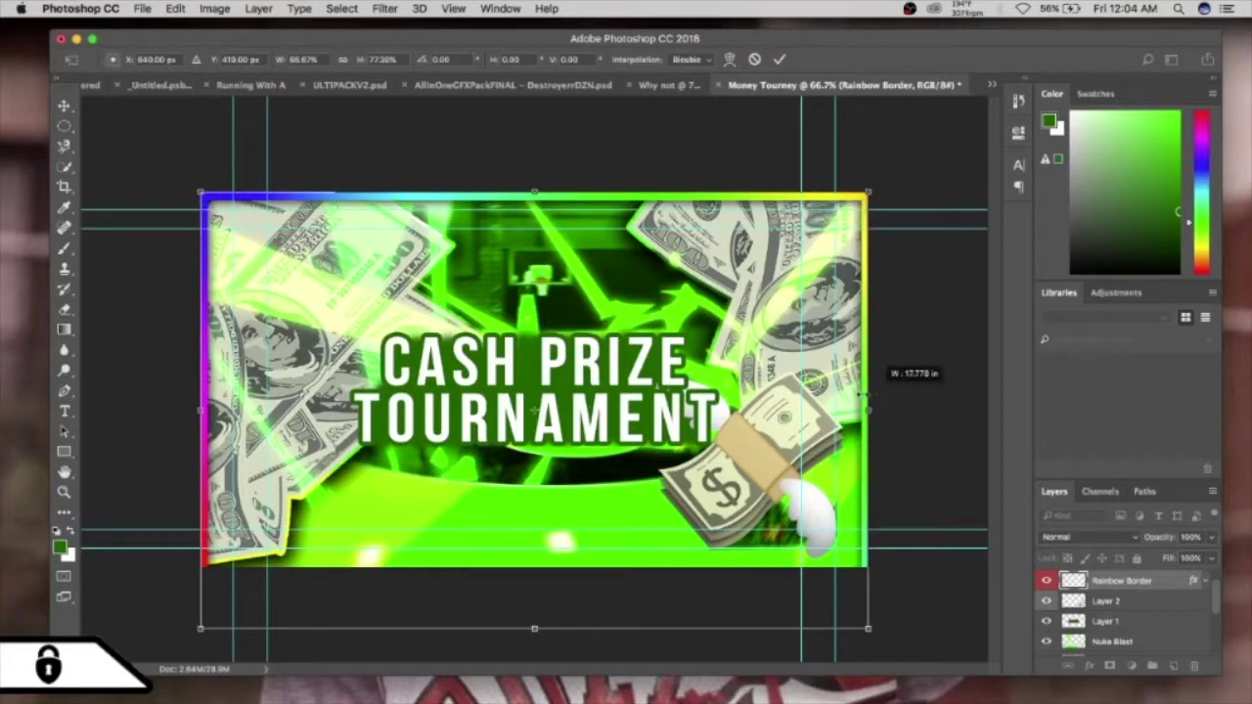
{"action": "left_click_drag", "start_coordinate": [540, 588], "coordinate": [559, 548]}
{"action": "key", "text": "Return"}
Step: Place the PadlockTv Side logo against the canvas's left edge near the bottom and adjust it with Free Transform
{"action": "left_click", "coordinate": [776, 480]}
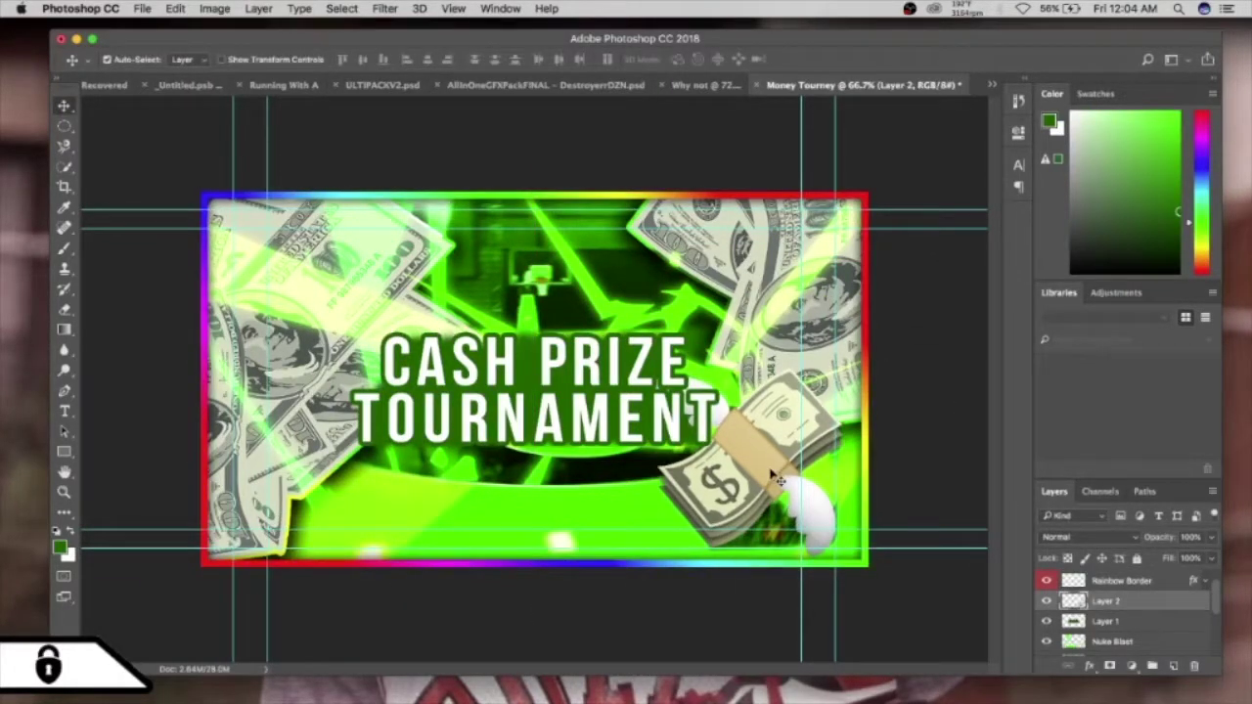
{"action": "left_click_drag", "start_coordinate": [305, 484], "coordinate": [246, 526]}
{"action": "key", "text": "Return"}
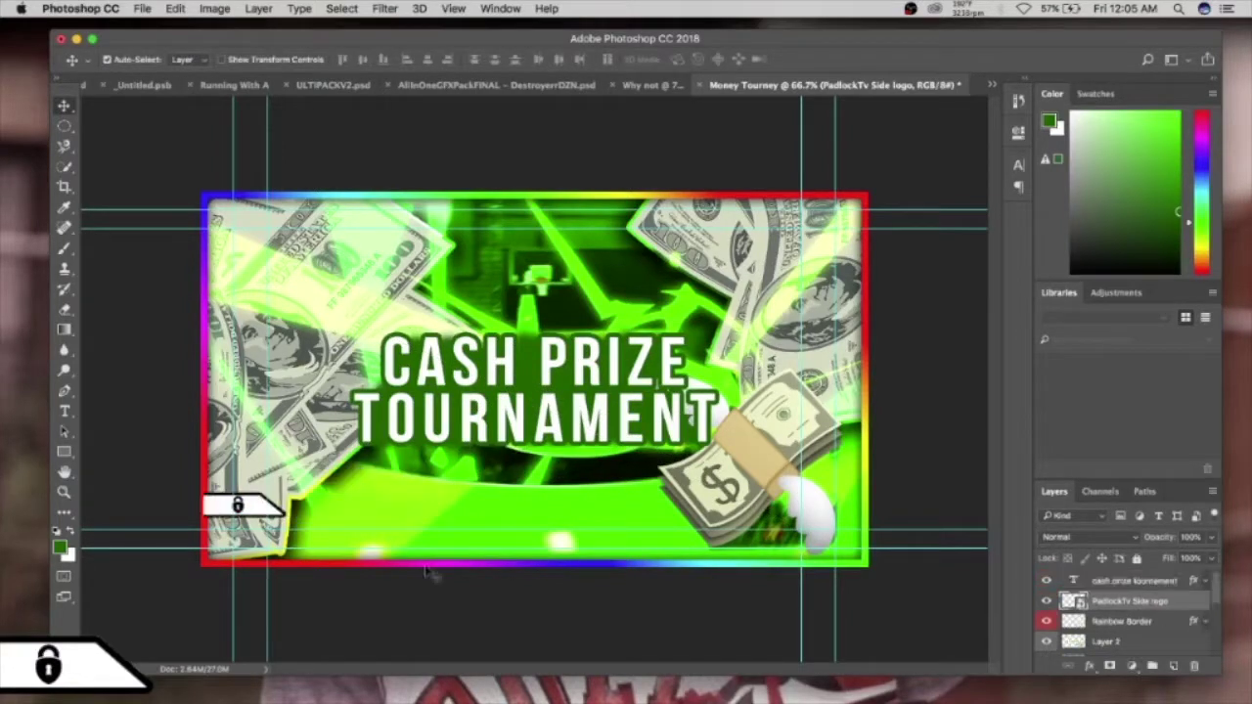
{"action": "left_click", "coordinate": [175, 8]}
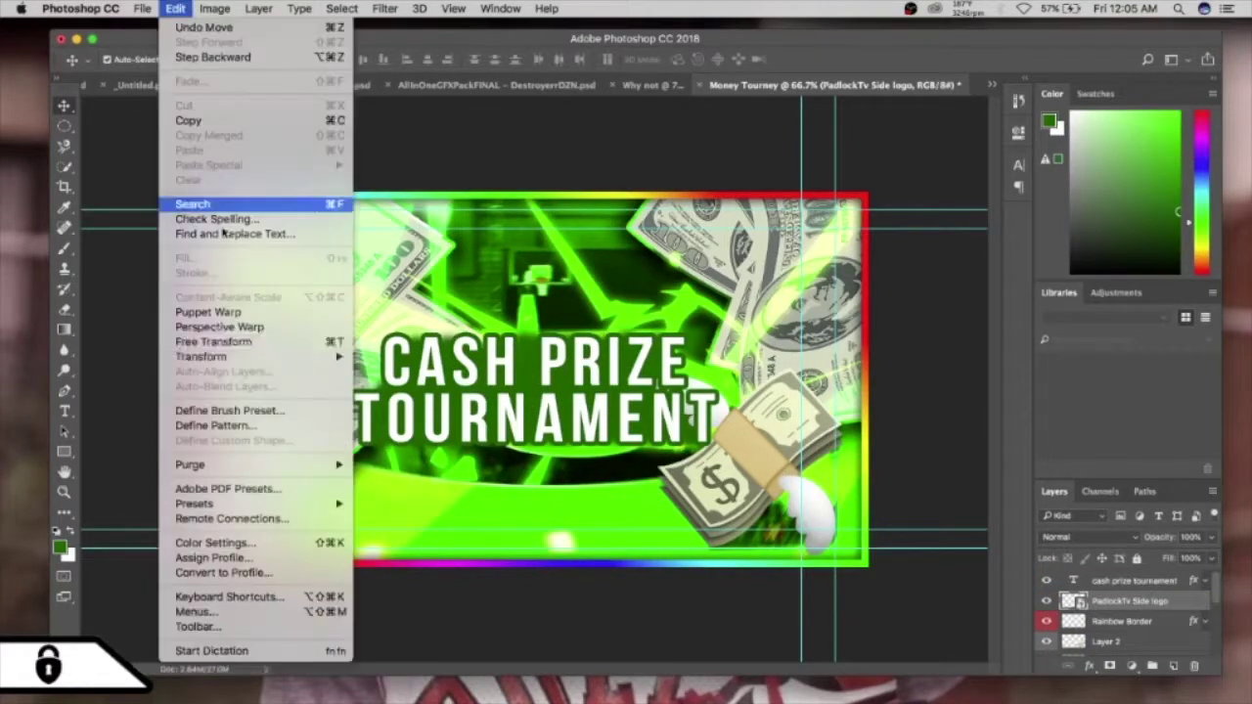
{"action": "left_click", "coordinate": [205, 342]}
{"action": "key", "text": "Return"}
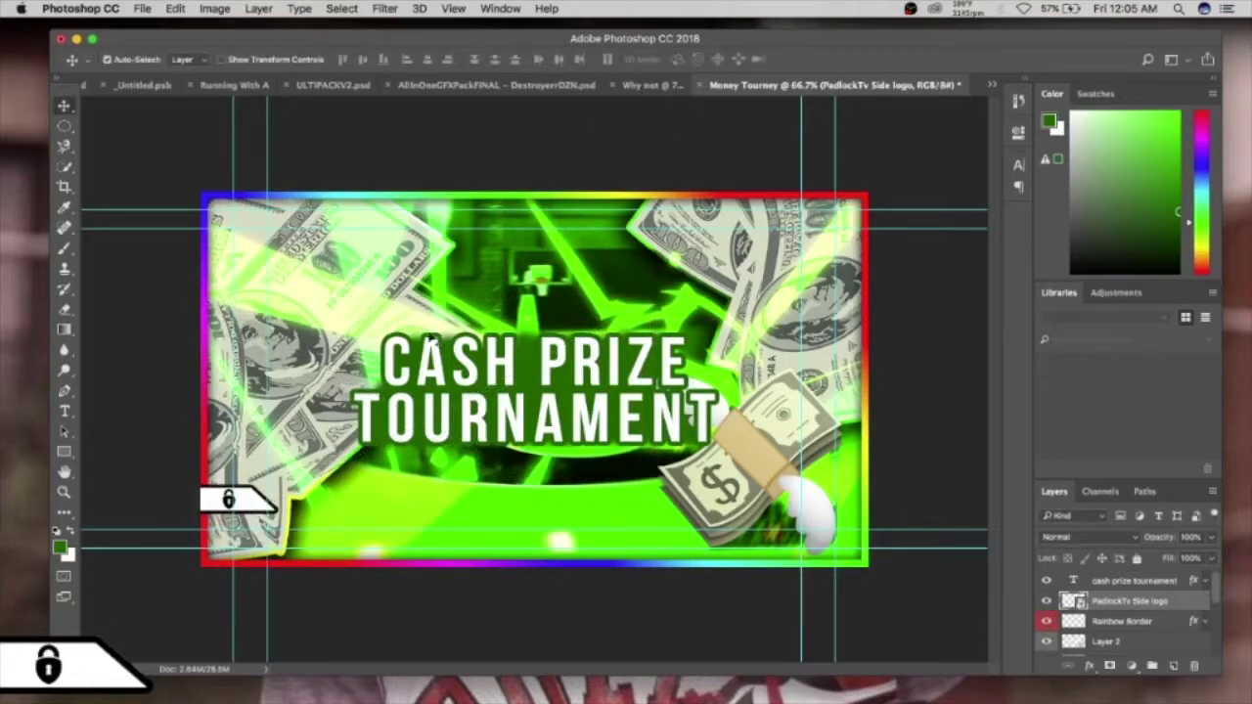
Step: Find the Green colour group in AllInOneGFXPackFINAL and duplicate it into Money Tourney
{"action": "key", "text": "ctrl+shift+Tab"}
{"action": "key", "text": "ctrl+shift+Tab"}
{"action": "key", "text": "ctrl+shift+Tab"}
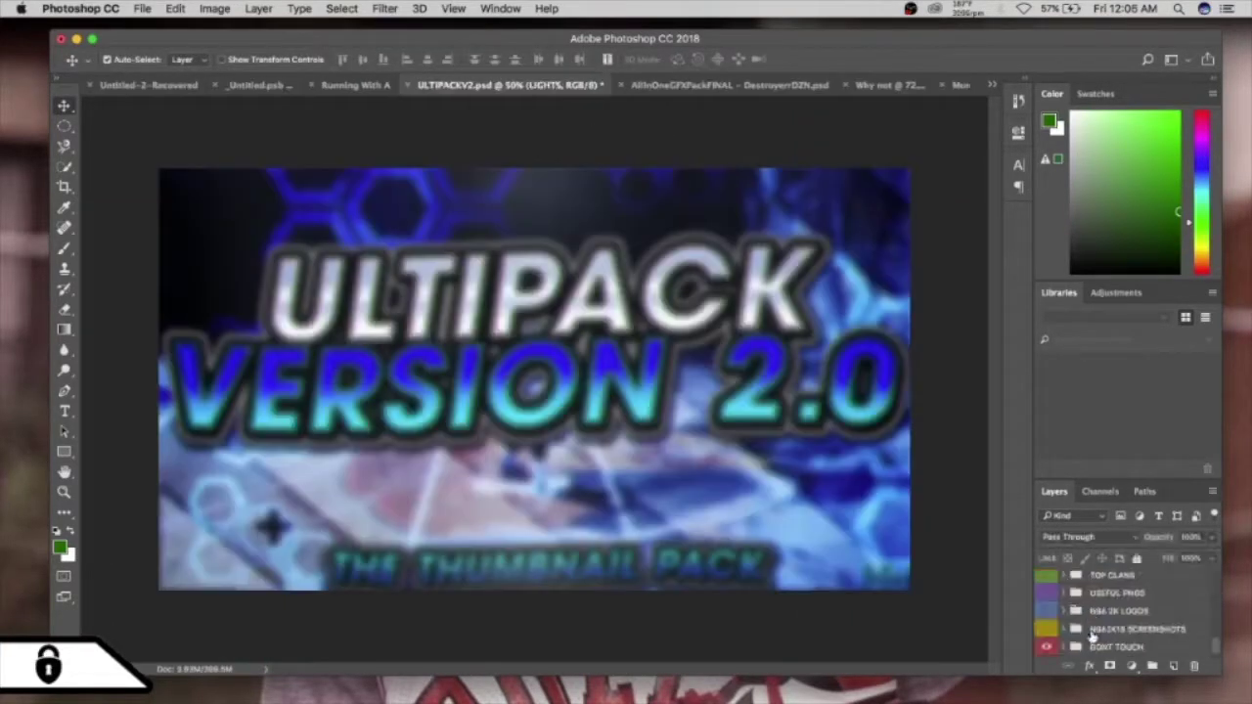
{"action": "key", "text": "ctrl+Tab"}
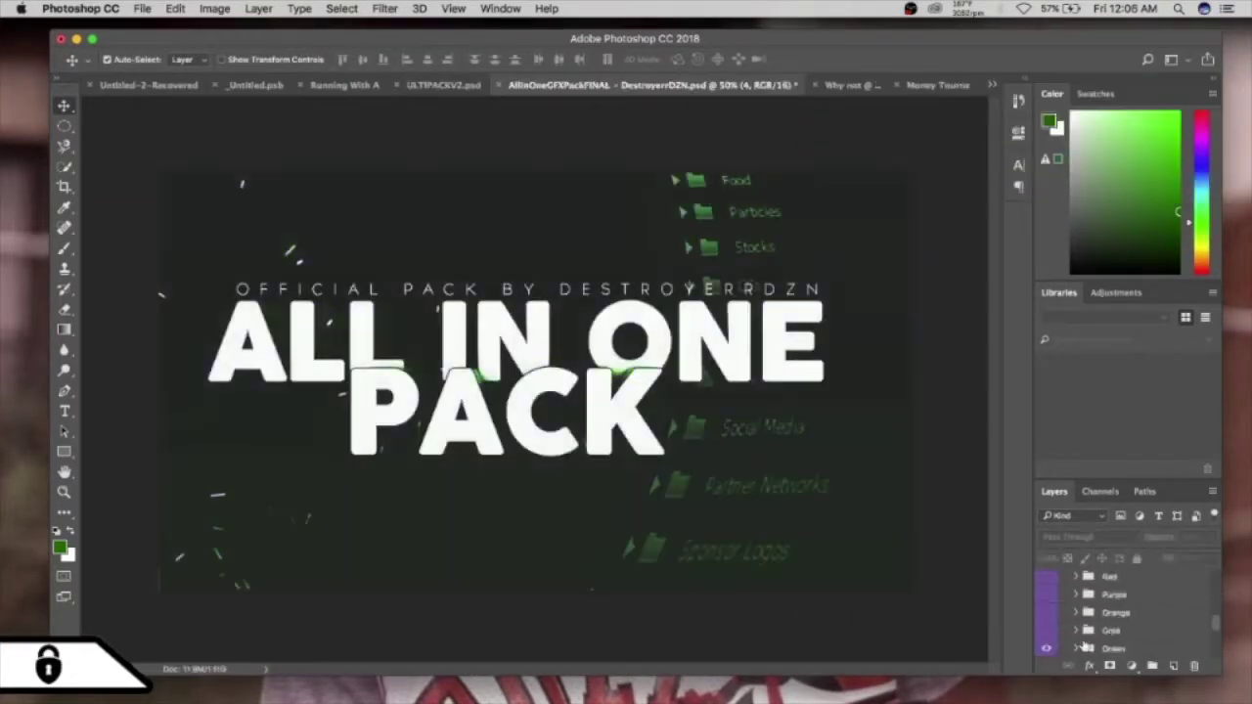
{"action": "right_click", "coordinate": [1113, 647]}
{"action": "left_click", "coordinate": [1135, 470]}
{"action": "left_click", "coordinate": [587, 545]}
{"action": "left_click", "coordinate": [470, 578]}
{"action": "left_click", "coordinate": [638, 486]}
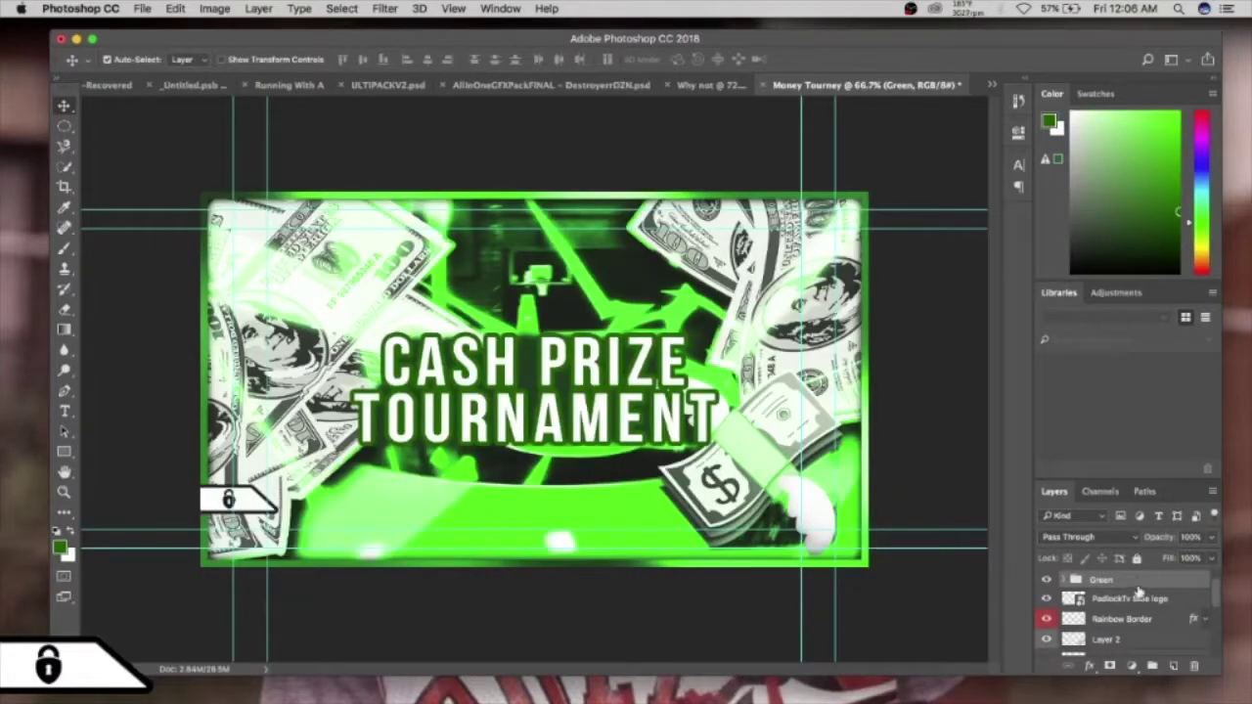
Step: Move the Green group beneath the Rainbow Border layer, and Layer 1 above Layer 2
{"action": "left_click_drag", "start_coordinate": [1138, 591], "coordinate": [1127, 634]}
{"action": "scroll", "coordinate": [1126, 640], "scroll_direction": "down", "scroll_amount": 1}
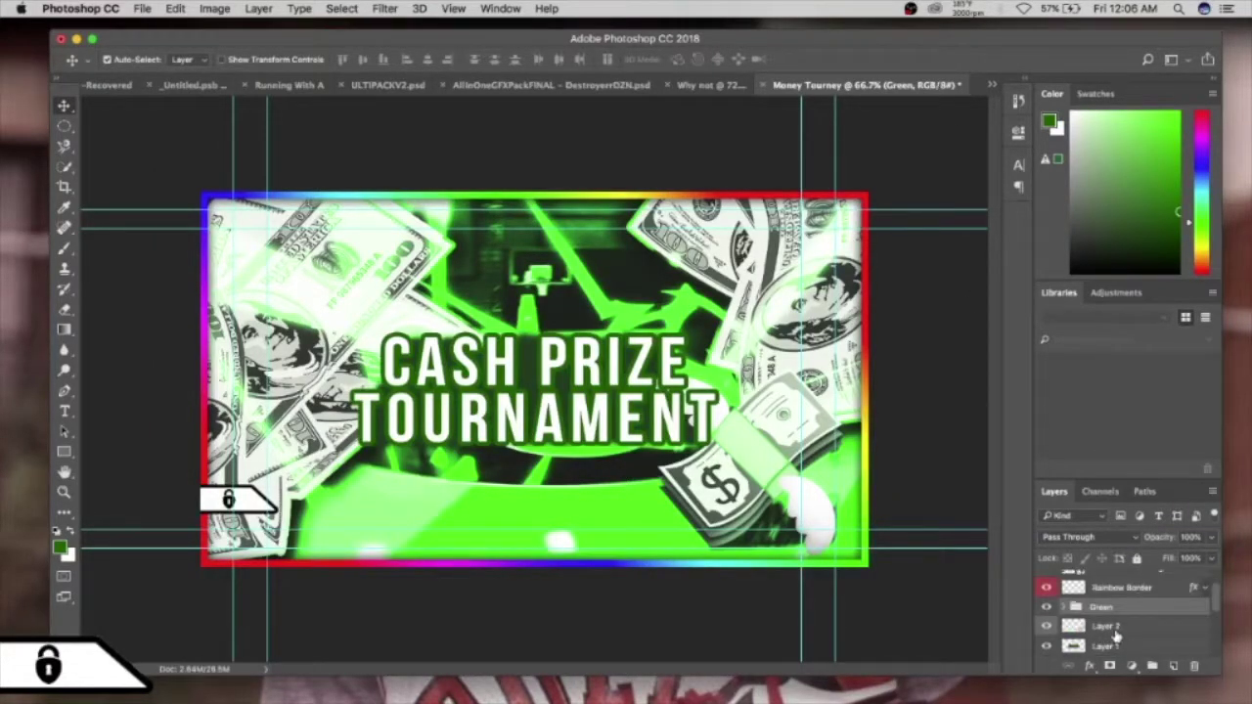
{"action": "left_click", "coordinate": [1122, 648]}
{"action": "left_click_drag", "start_coordinate": [1122, 649], "coordinate": [1125, 619]}
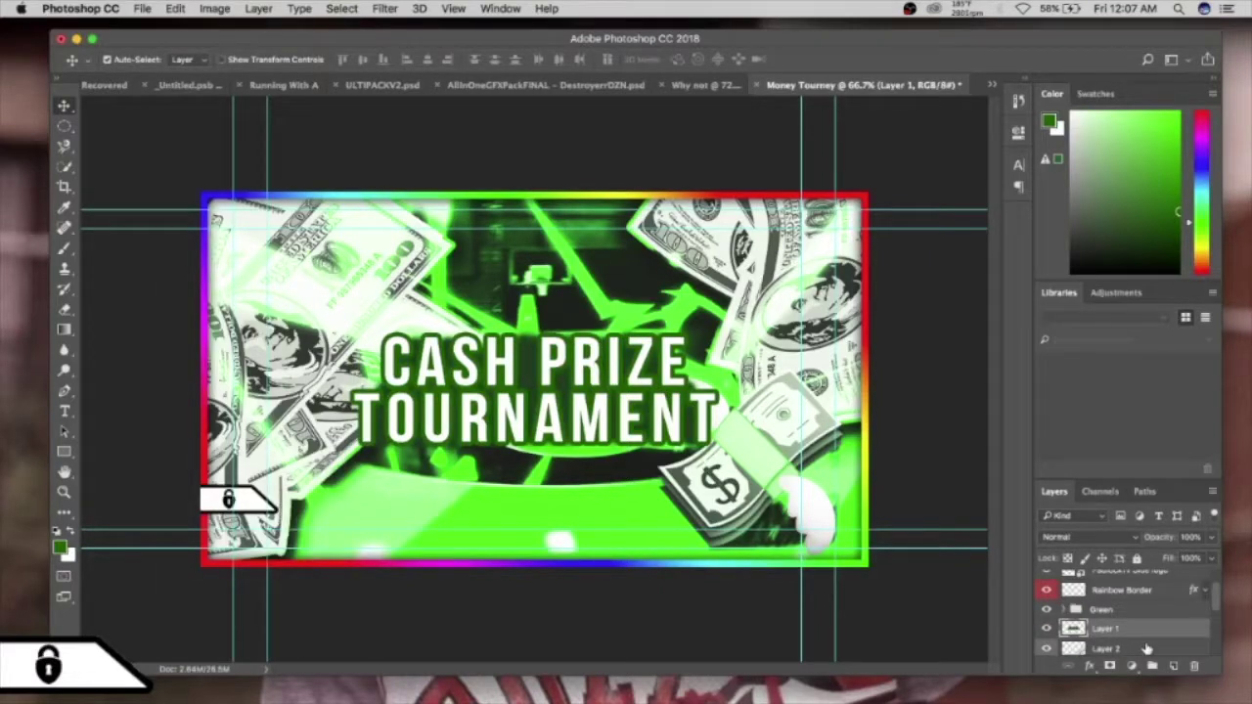
Step: Raise the winged cash stack's layer above the Green group and adjust its position in the lower-right corner
{"action": "scroll", "coordinate": [1118, 636], "scroll_direction": "up", "scroll_amount": 2}
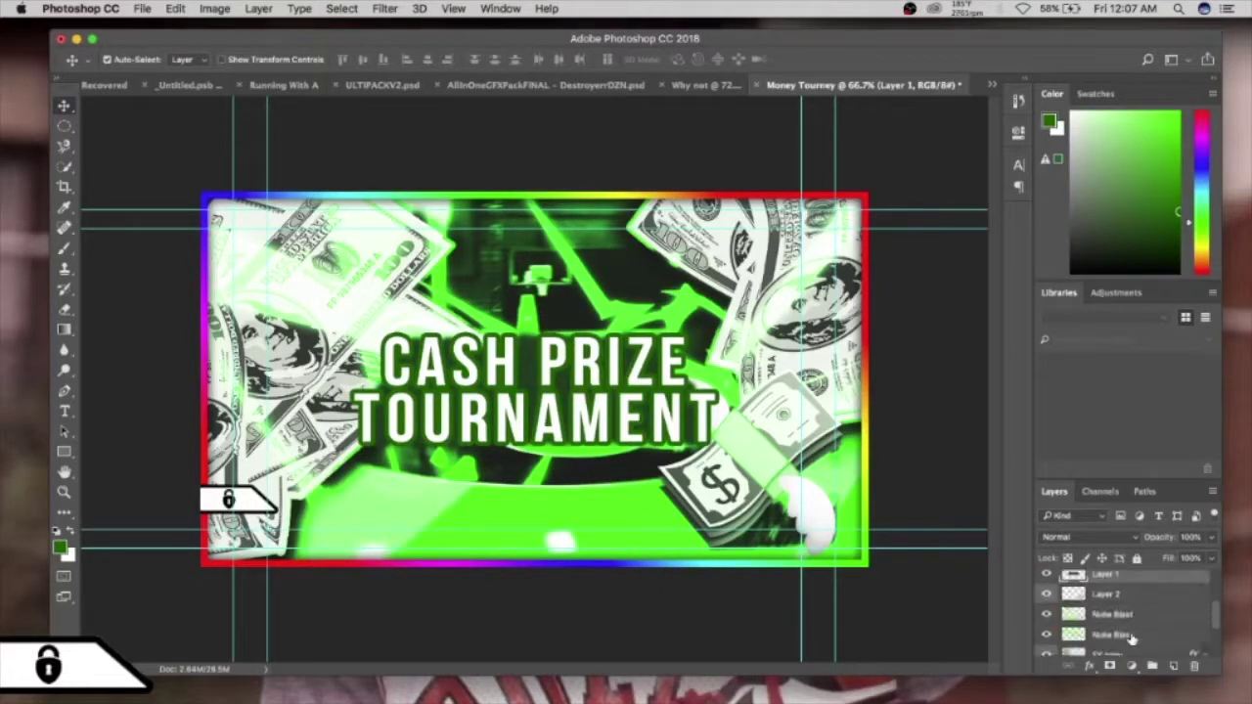
{"action": "mouse_move", "coordinate": [1115, 583]}
{"action": "left_mouse_down"}
{"action": "mouse_move", "coordinate": [1130, 635]}
{"action": "mouse_move", "coordinate": [1120, 593]}
{"action": "left_mouse_up"}
{"action": "mouse_move", "coordinate": [781, 477]}
{"action": "left_mouse_down"}
{"action": "mouse_move", "coordinate": [717, 473]}
{"action": "mouse_move", "coordinate": [771, 477]}
{"action": "left_mouse_up"}
Step: Duplicate the 2K Online Rainbow copy logo layer from _Untitled.psb into Money Tourney
{"action": "left_click", "coordinate": [185, 85]}
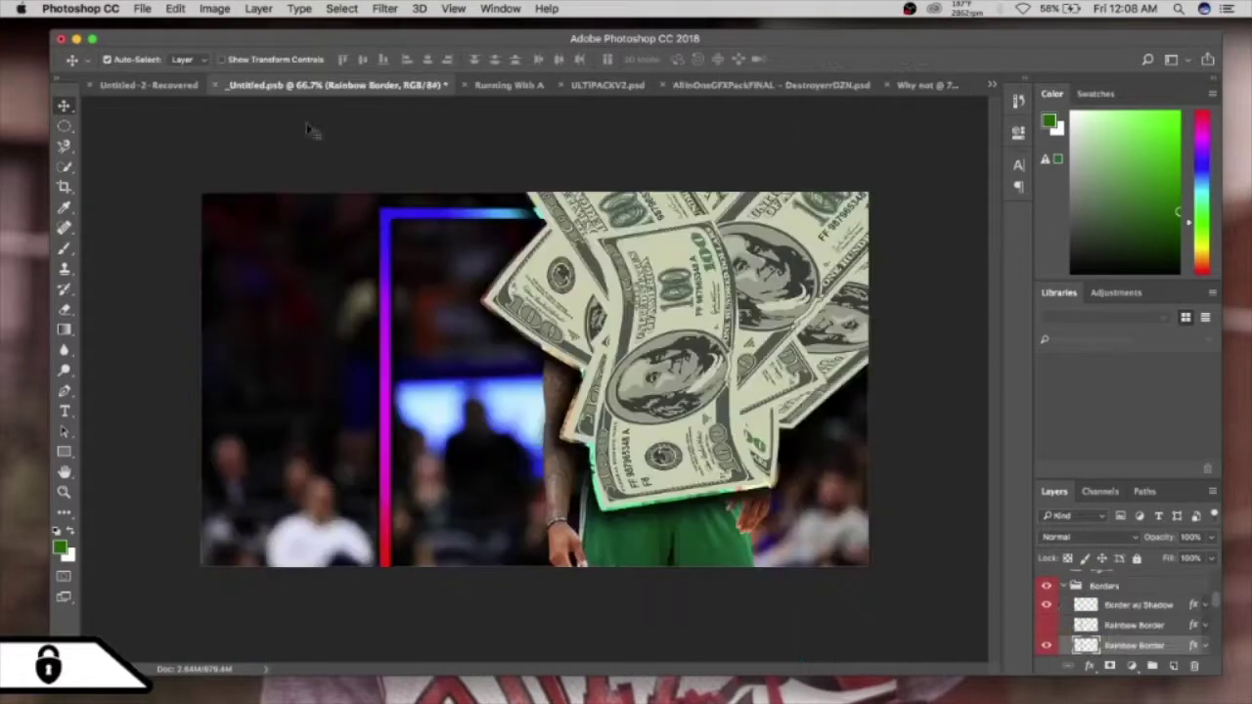
{"action": "scroll", "coordinate": [1125, 616], "scroll_direction": "down", "scroll_amount": 3}
{"action": "left_click", "coordinate": [1047, 626]}
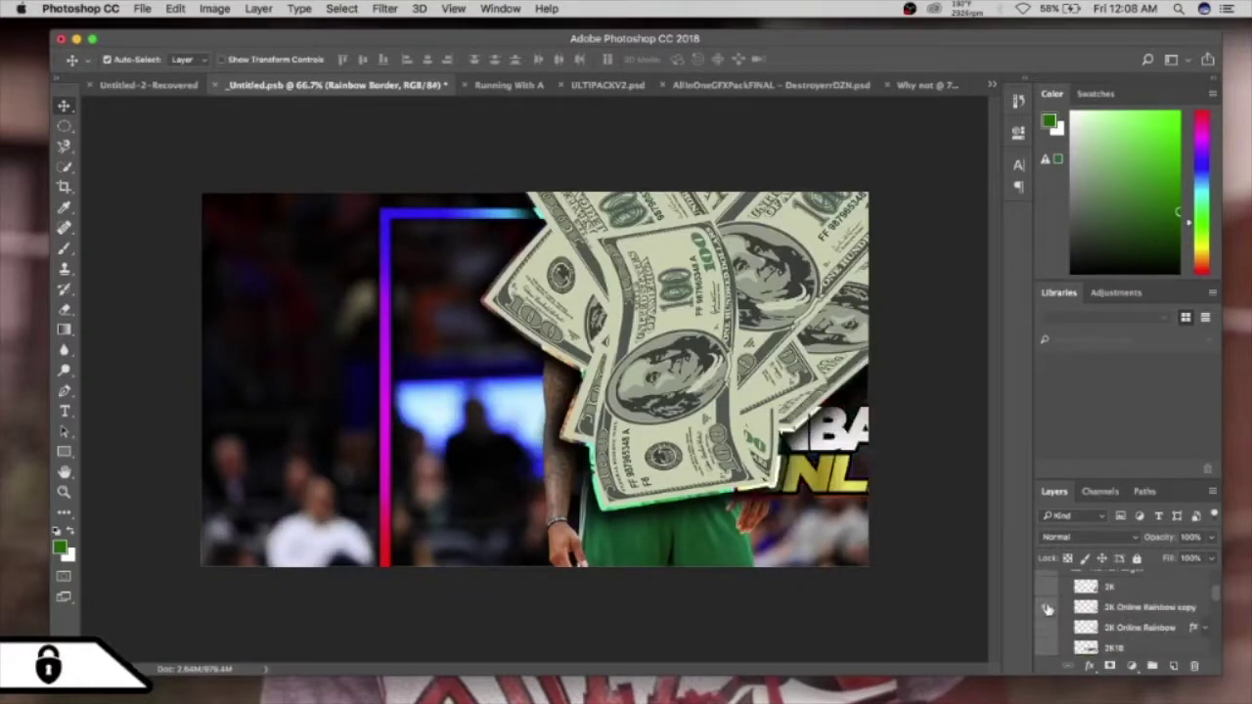
{"action": "right_click", "coordinate": [1158, 606]}
{"action": "left_click", "coordinate": [965, 363]}
{"action": "key", "text": "Return"}
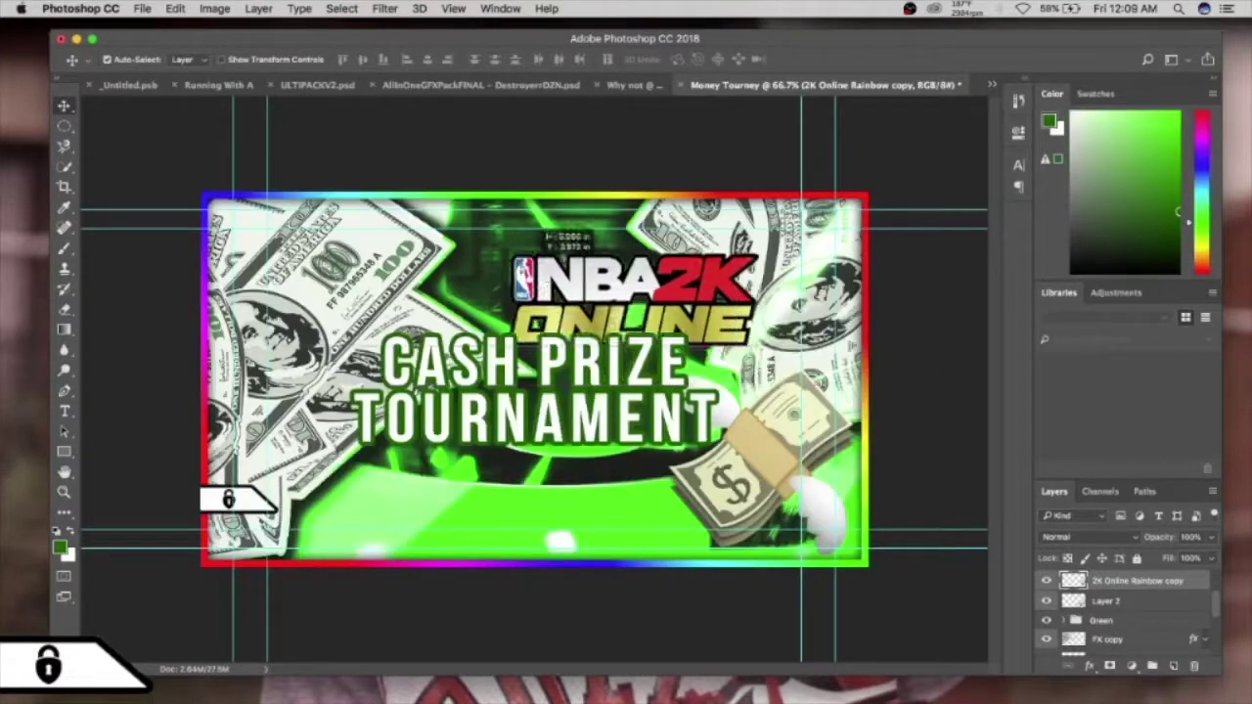
Step: Move the NBA 2K Online logo to the canvas's upper-left corner and rotate it counterclockwise so it slants upward
{"action": "left_click_drag", "start_coordinate": [543, 235], "coordinate": [259, 234]}
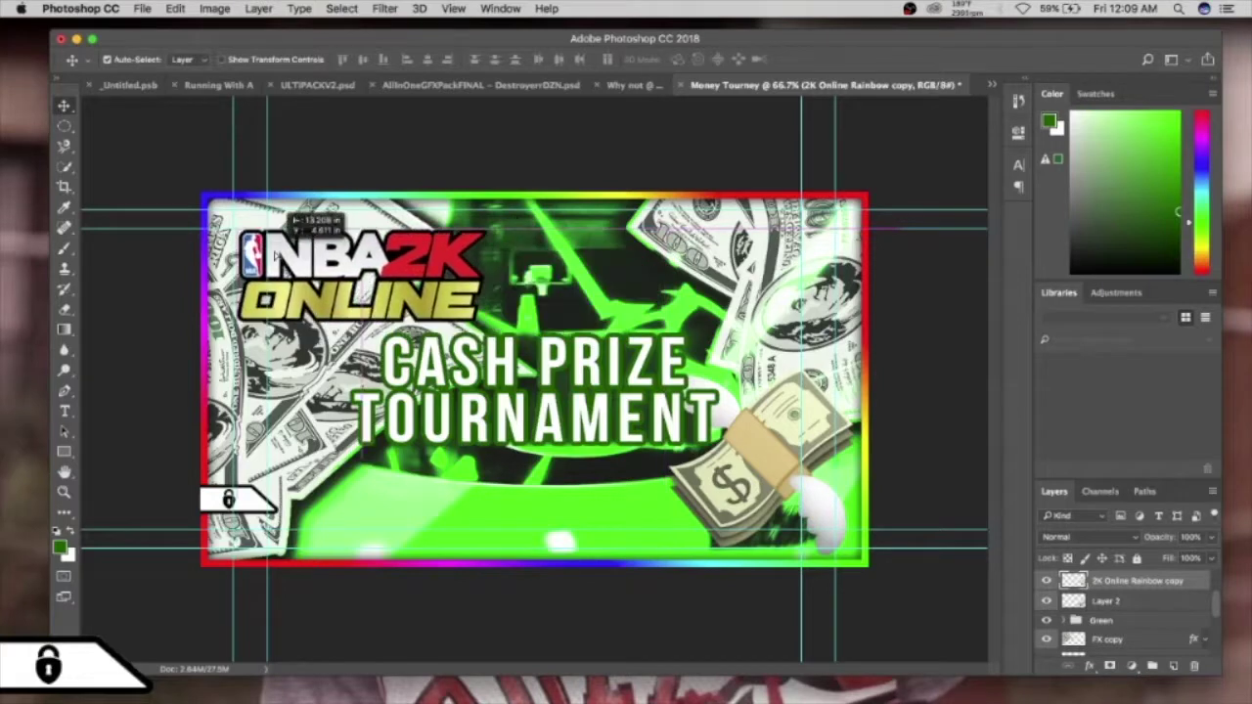
{"action": "left_click", "coordinate": [175, 8]}
{"action": "left_click", "coordinate": [227, 342]}
{"action": "left_click_drag", "start_coordinate": [378, 211], "coordinate": [475, 196]}
{"action": "key", "text": "Return"}
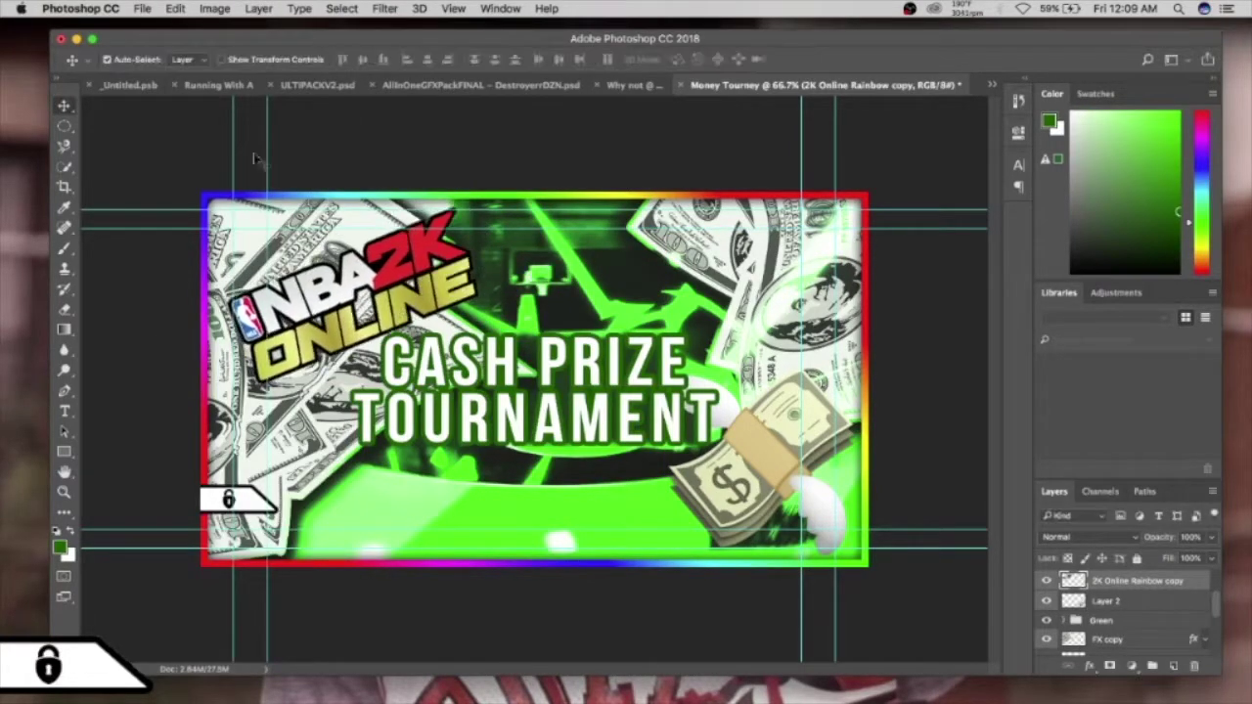
Step: Give the NBA 2K Online logo a black drop shadow with an adjusted angle and no outer glow
{"action": "right_click", "coordinate": [1177, 581]}
{"action": "left_click", "coordinate": [1008, 299]}
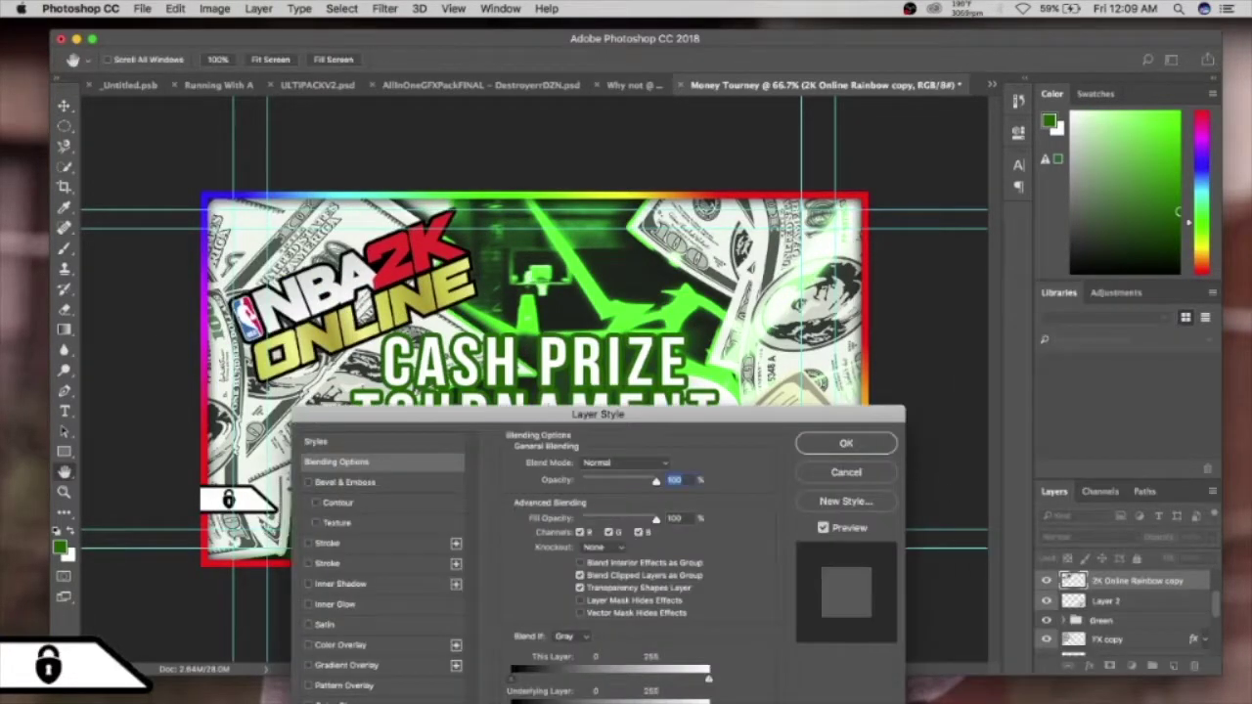
{"action": "left_click", "coordinate": [342, 703]}
{"action": "left_click", "coordinate": [541, 513]}
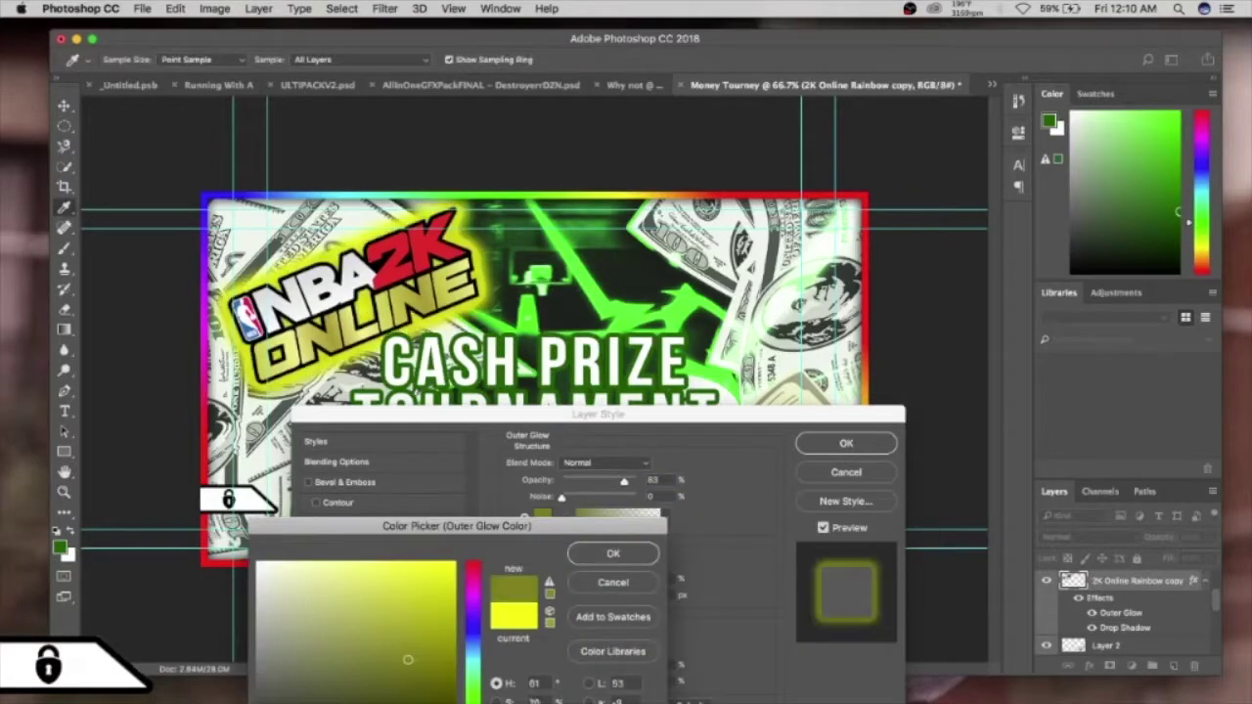
{"action": "left_click", "coordinate": [613, 553]}
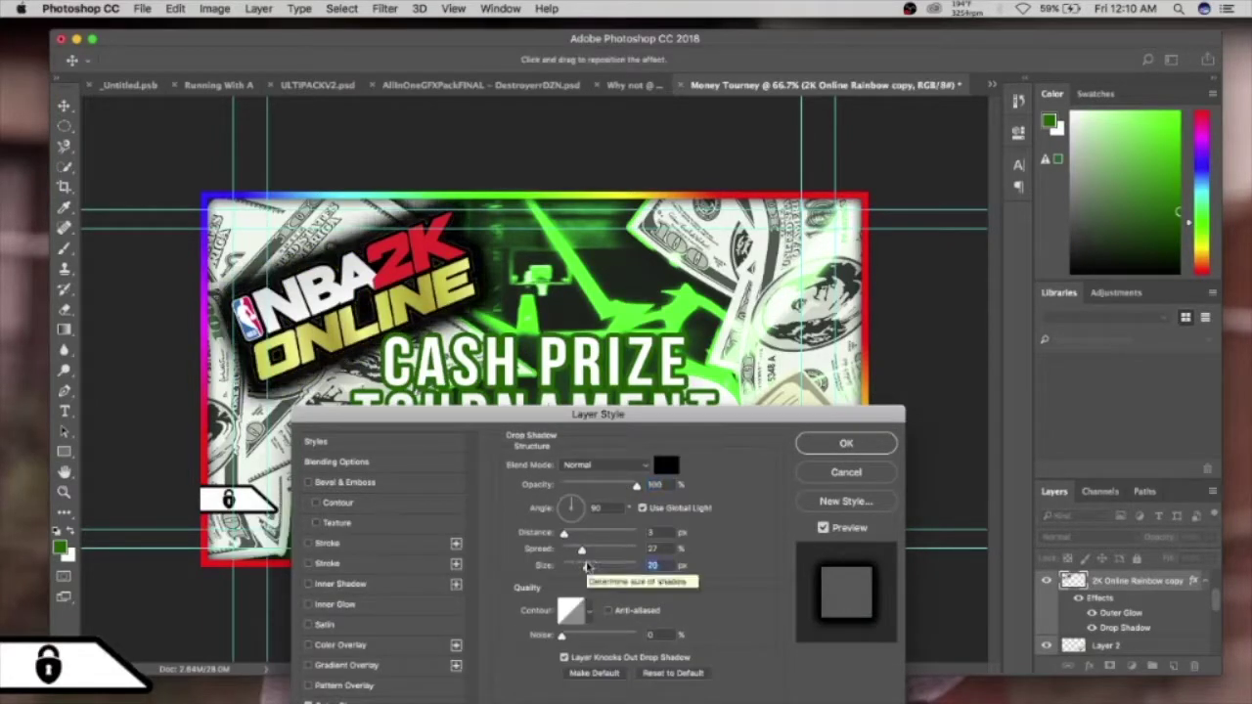
{"action": "left_click_drag", "start_coordinate": [571, 511], "coordinate": [574, 512]}
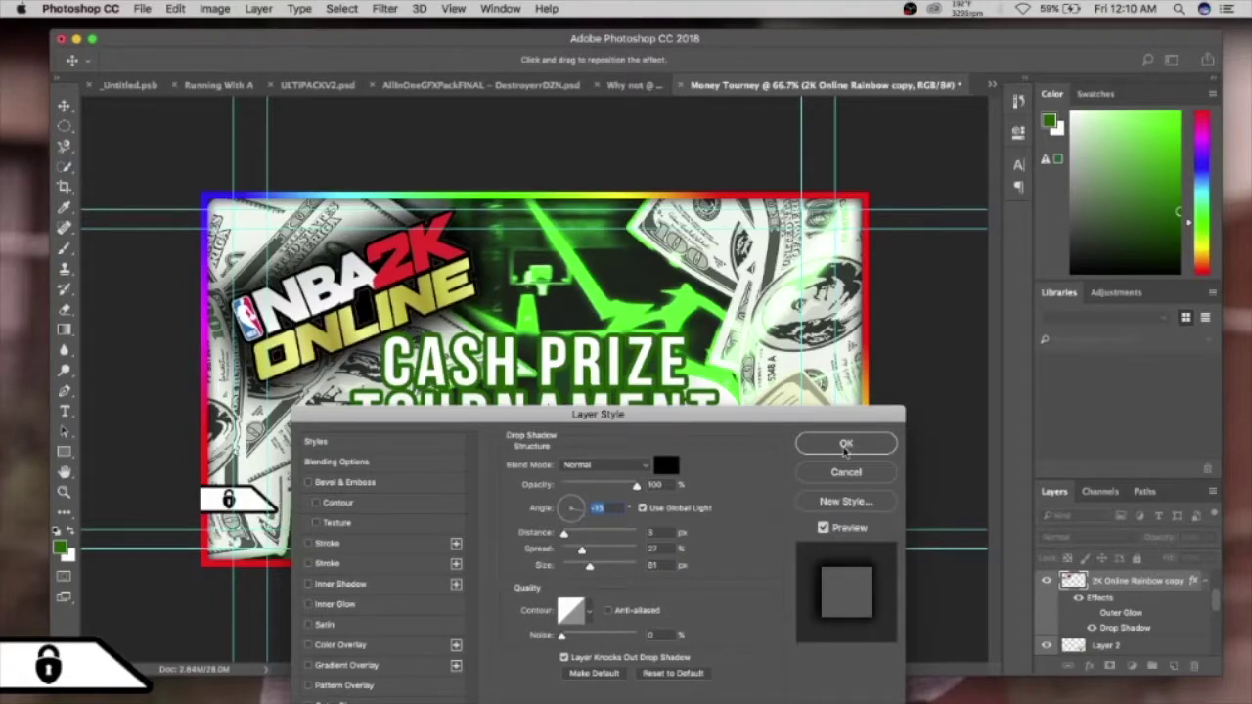
{"action": "left_click", "coordinate": [847, 443]}
Step: Add a drop shadow to the winged cash stack on Layer 2
{"action": "double_click", "coordinate": [1169, 629]}
{"action": "left_click_drag", "start_coordinate": [545, 400], "coordinate": [339, 410]}
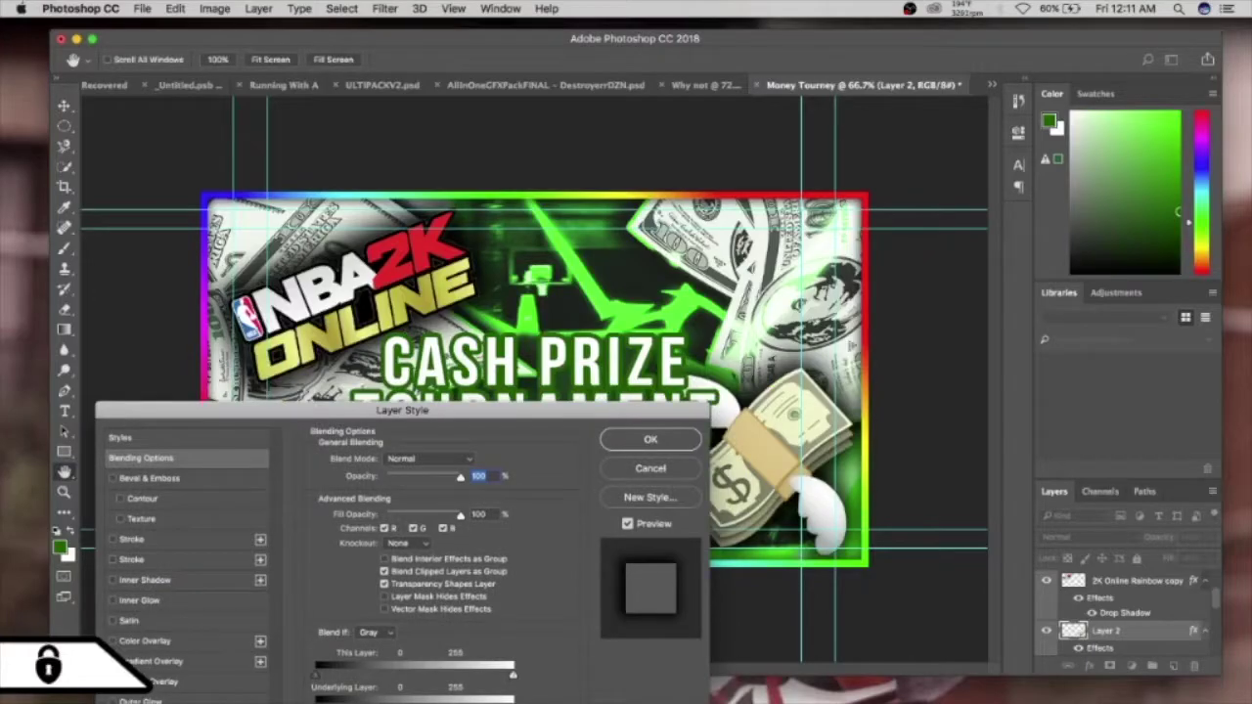
{"action": "left_click", "coordinate": [147, 701]}
{"action": "left_click", "coordinate": [650, 439]}
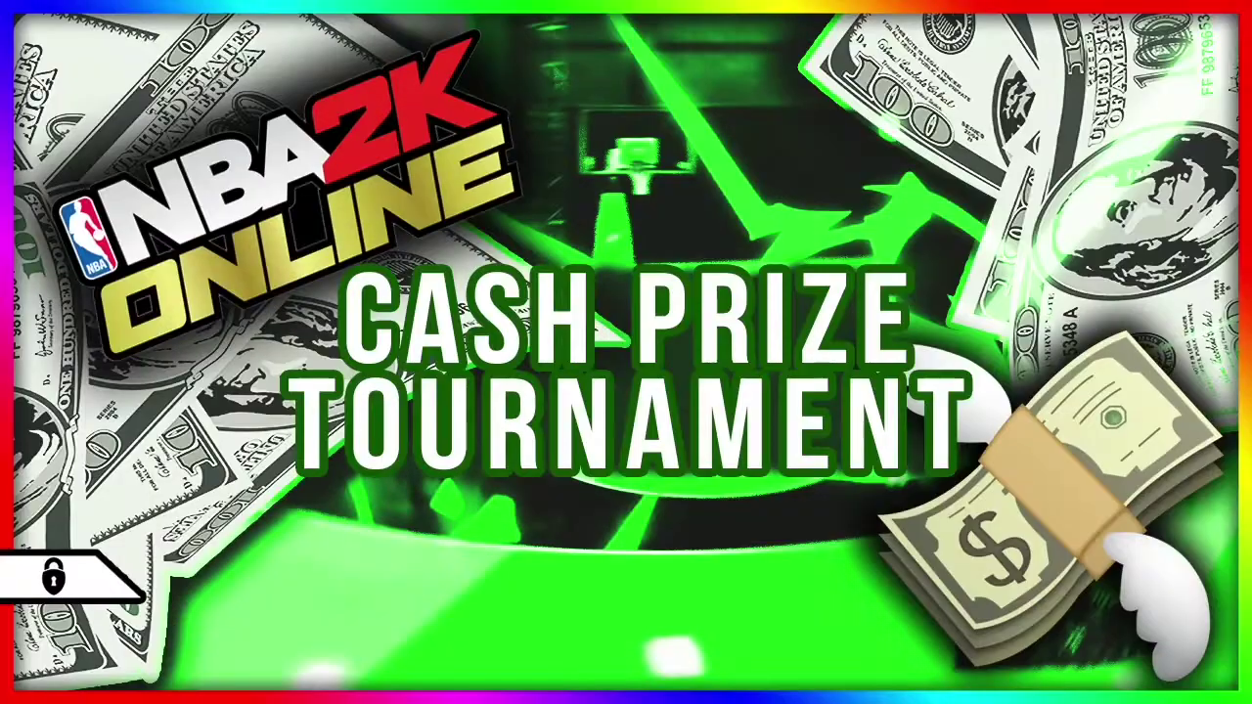